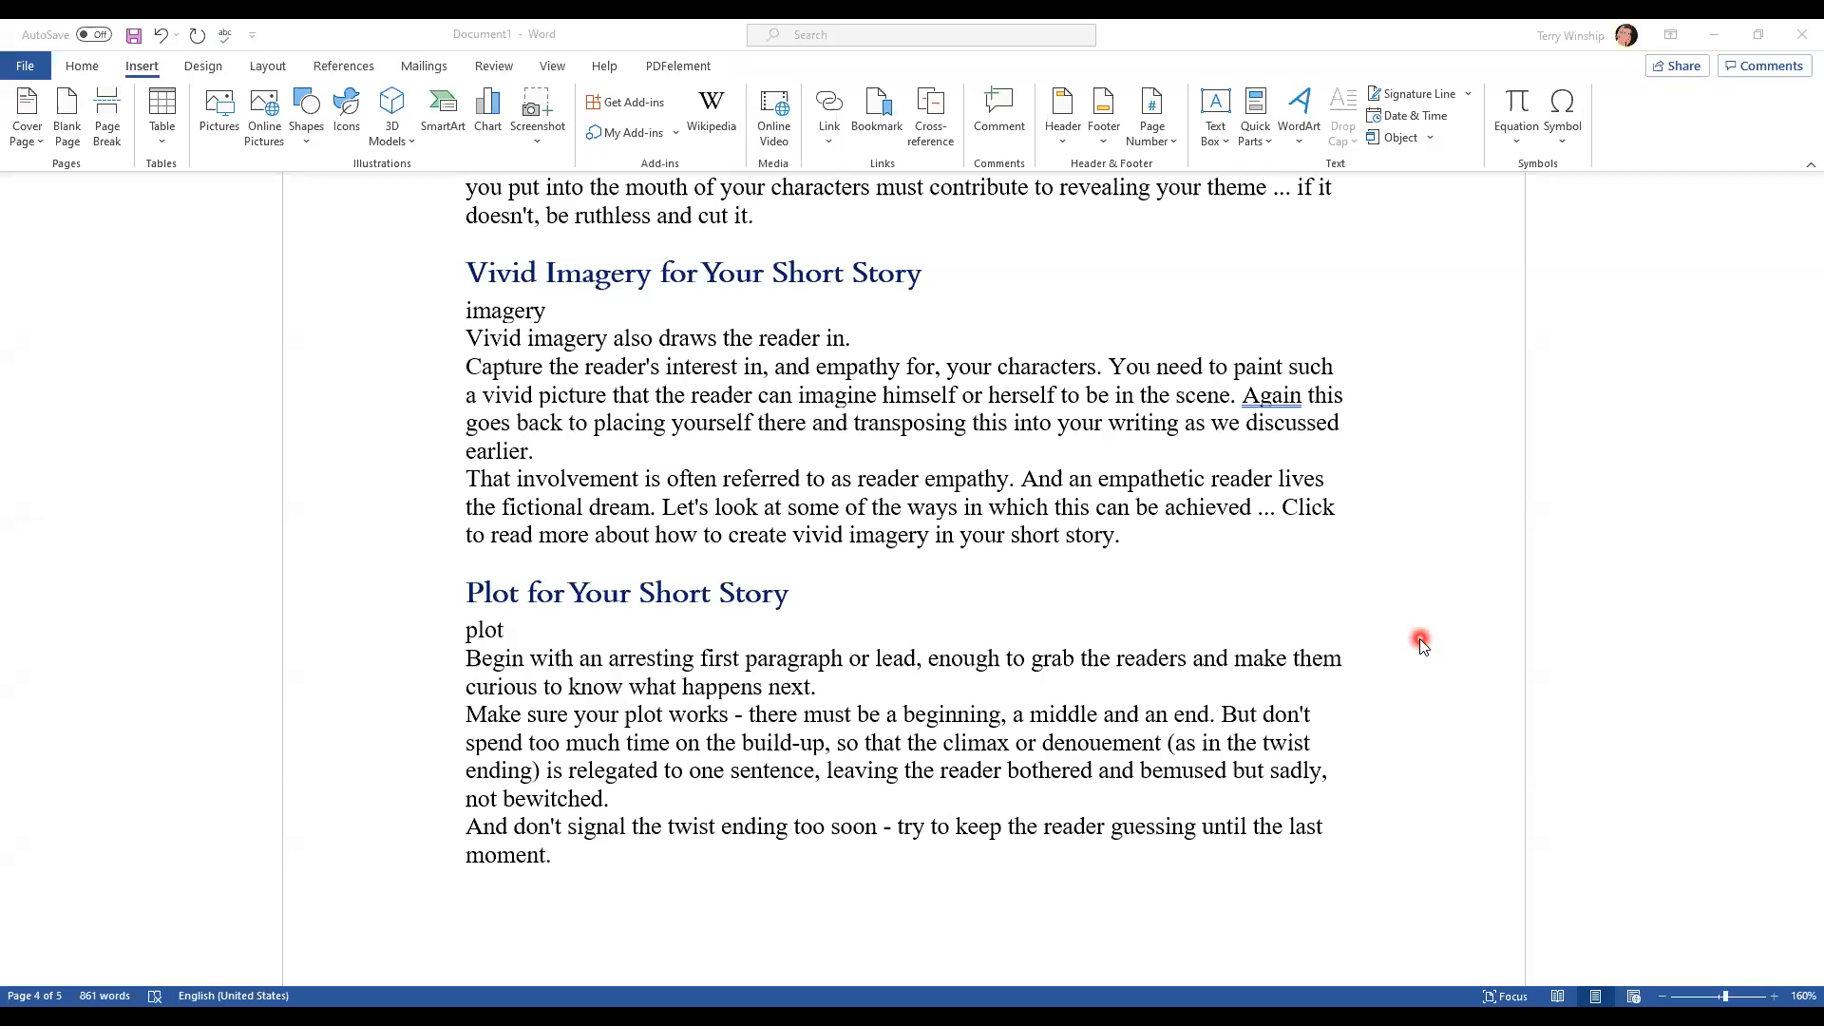
# Examine the overall page layout of the short story document at a zoom level showing all five pages together
pyautogui.scroll(6, 713, 475)
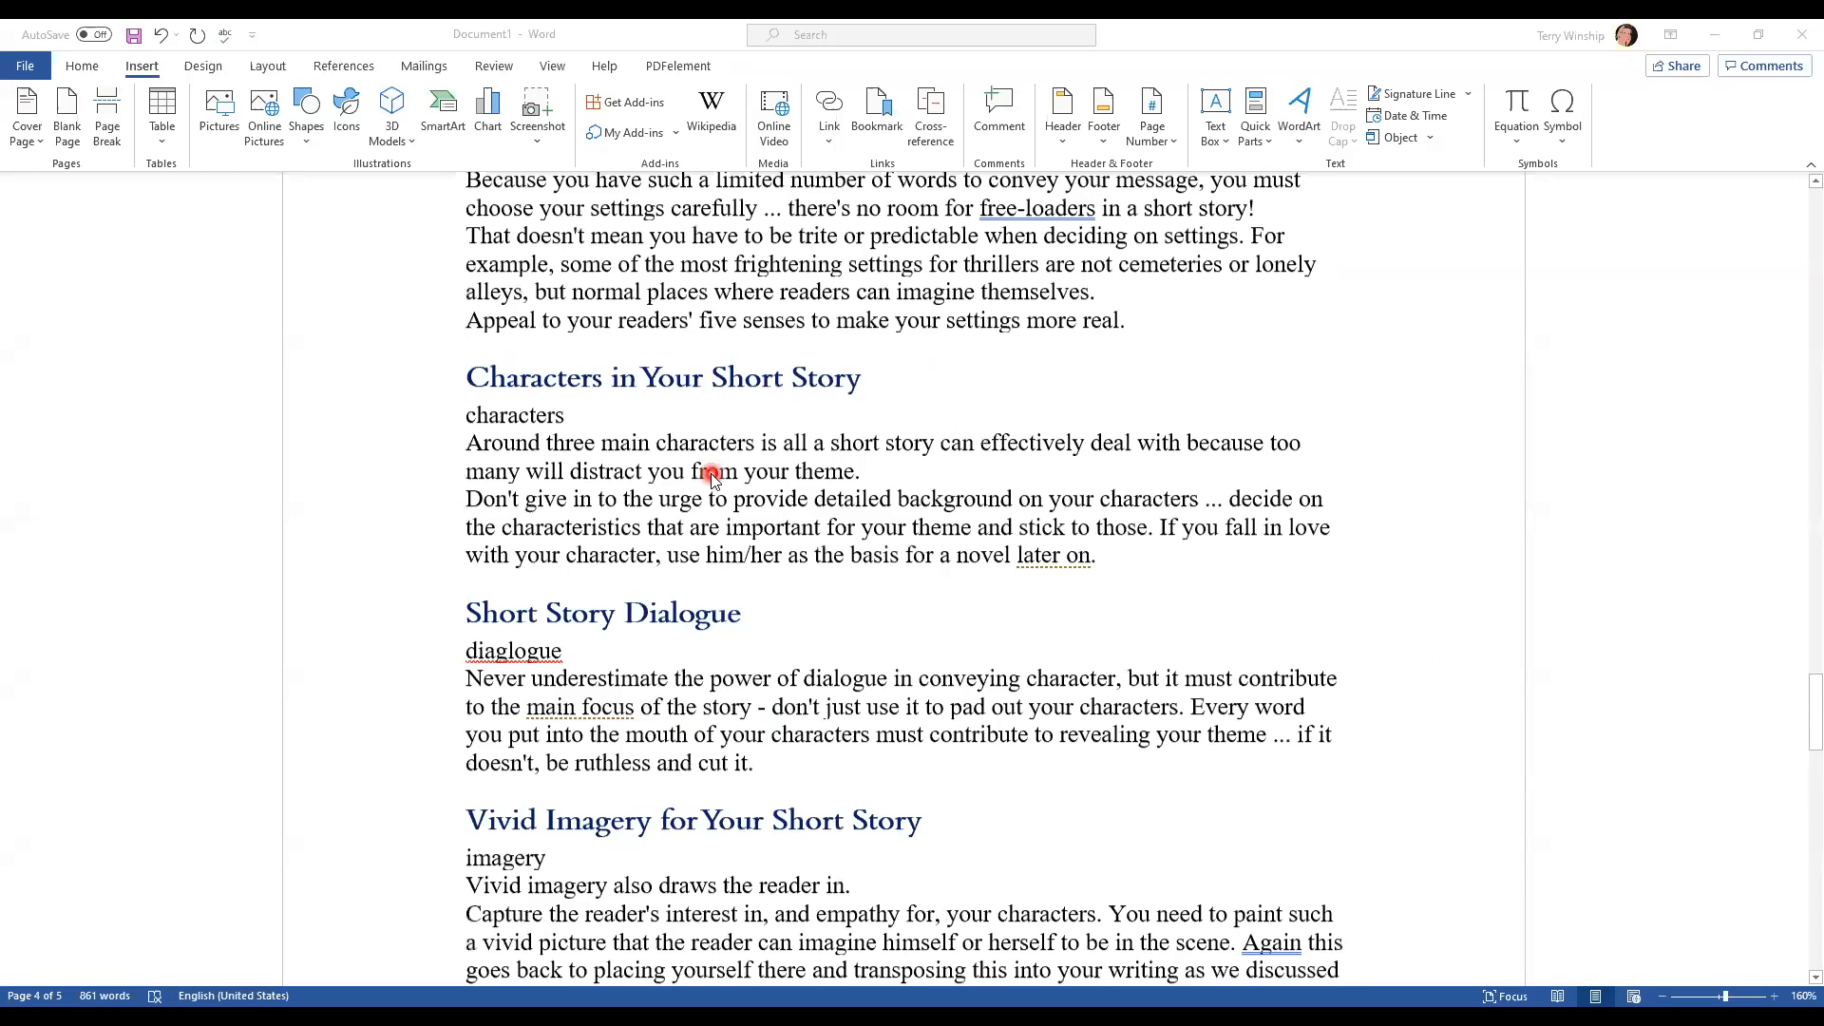
pyautogui.scroll(3, 713, 478)
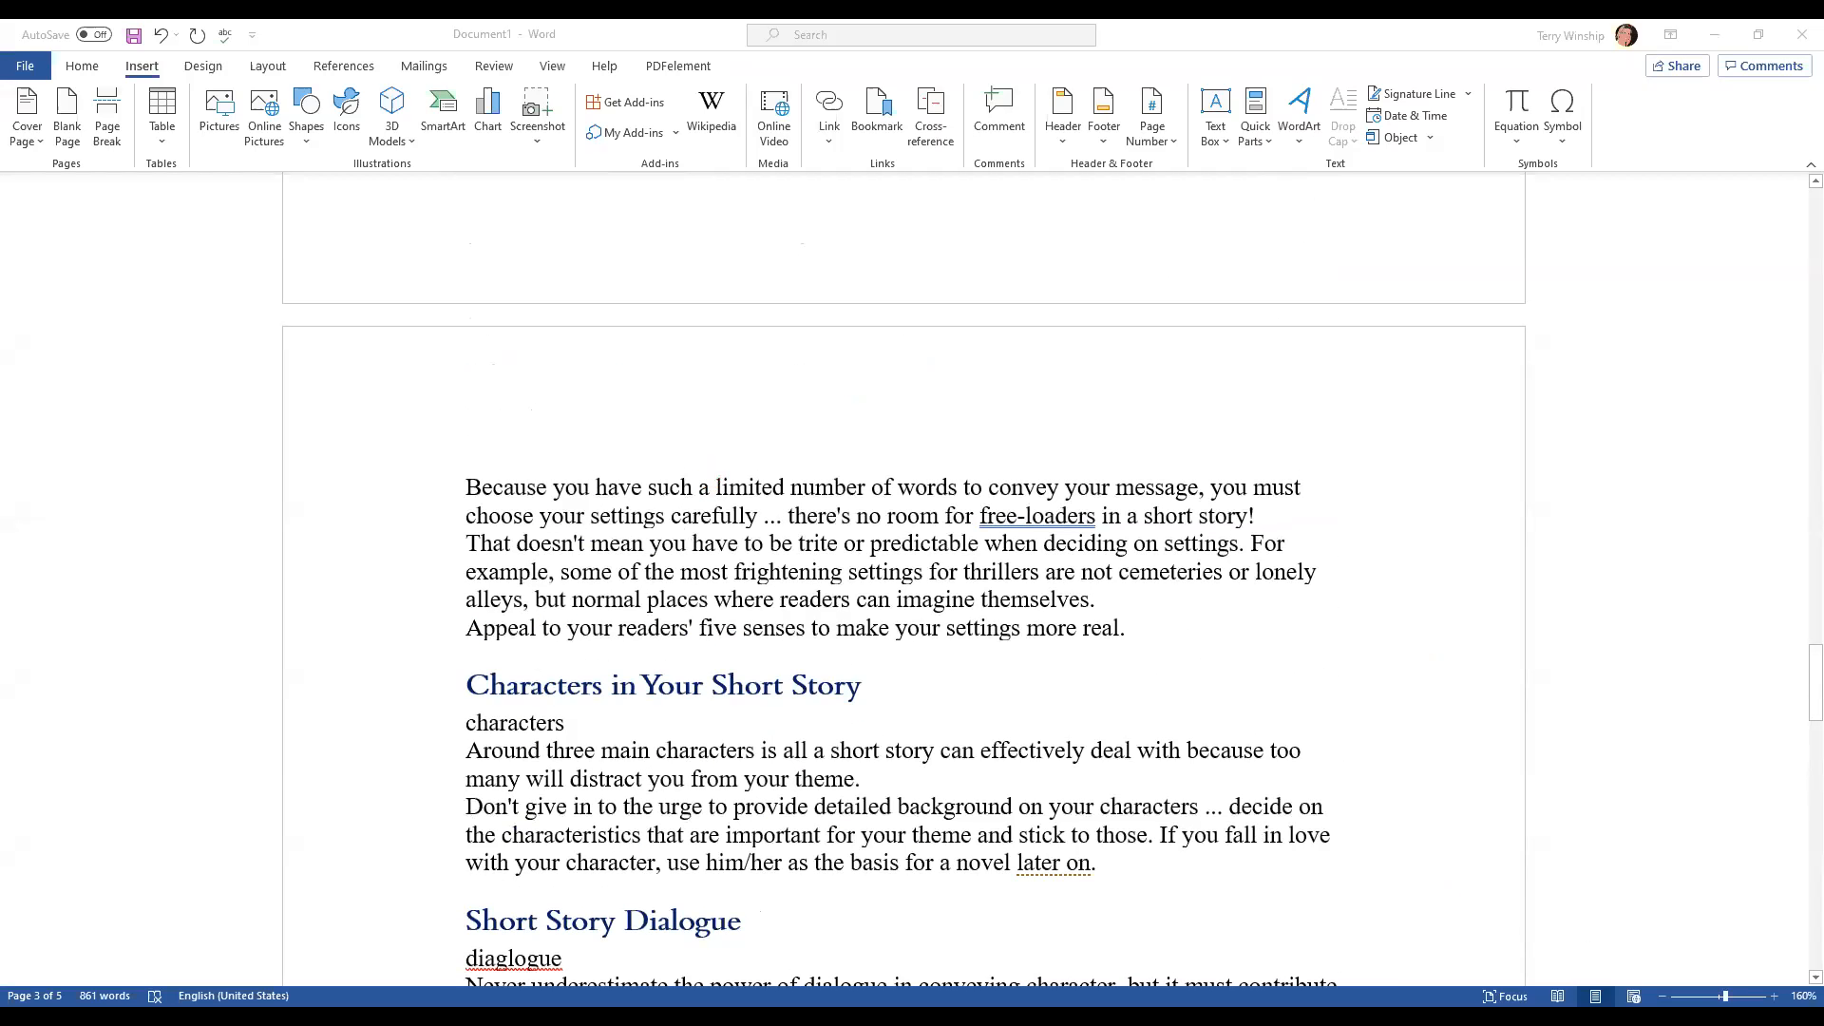
pyautogui.click(1660, 996)
pyautogui.click(1661, 996)
pyautogui.click(1661, 996)
pyautogui.click(1661, 996)
pyautogui.click(1660, 995)
pyautogui.click(1661, 996)
pyautogui.click(1660, 996)
pyautogui.click(1661, 995)
pyautogui.click(1660, 996)
pyautogui.click(1661, 996)
pyautogui.click(1661, 996)
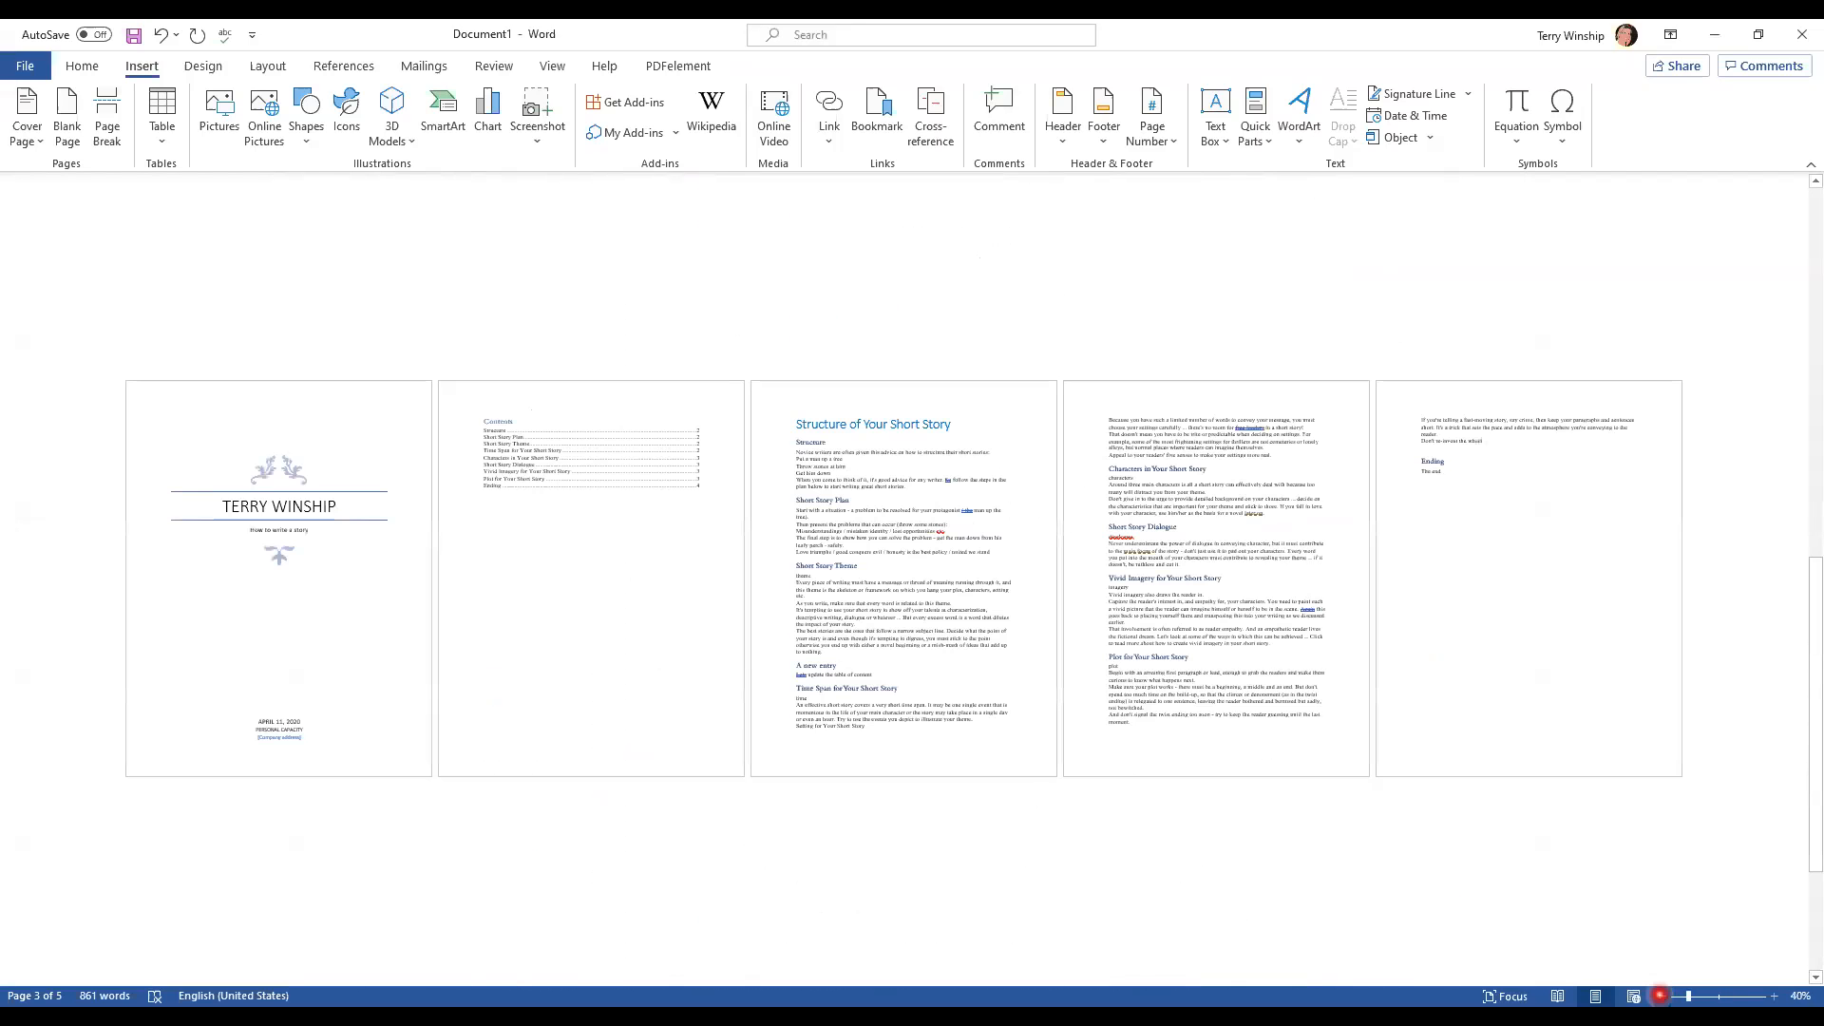
pyautogui.click(1660, 995)
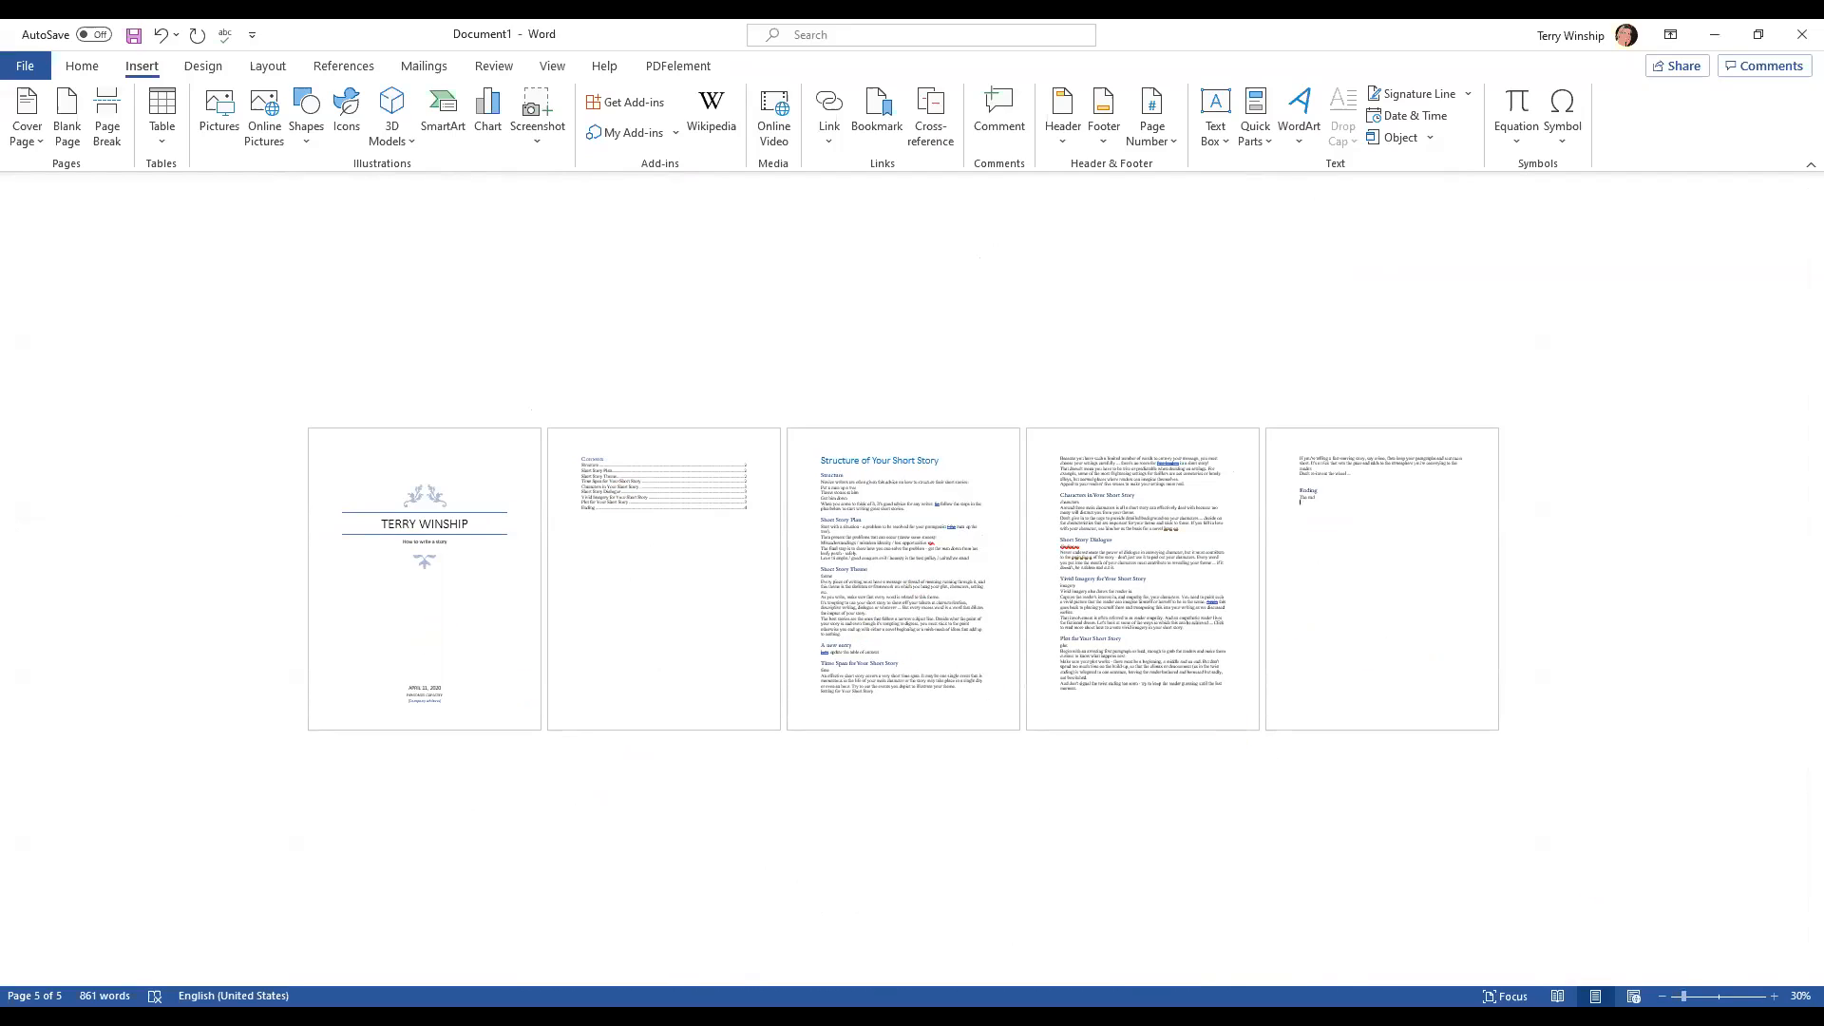
pyautogui.click(1710, 996)
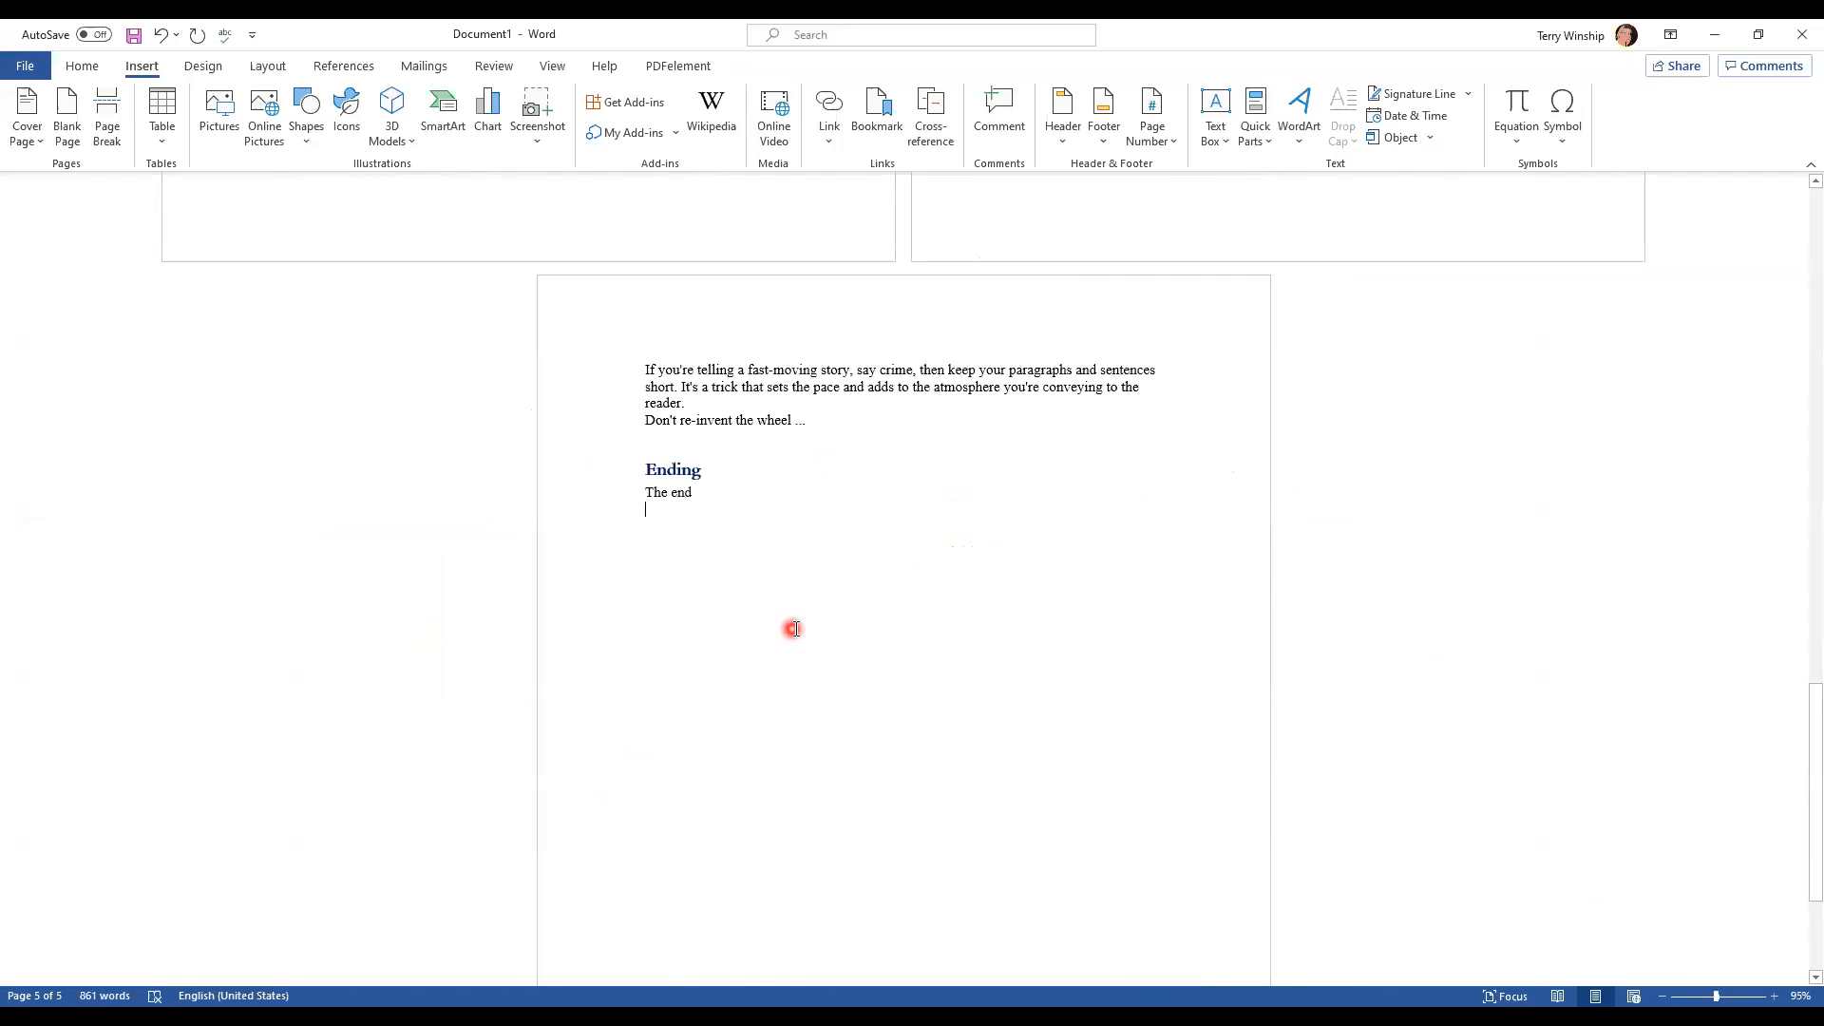
# Look through the story sections from Structure to Characters at 130% zoom, checking where the text runs across pages
pyautogui.scroll(10, 795, 629)
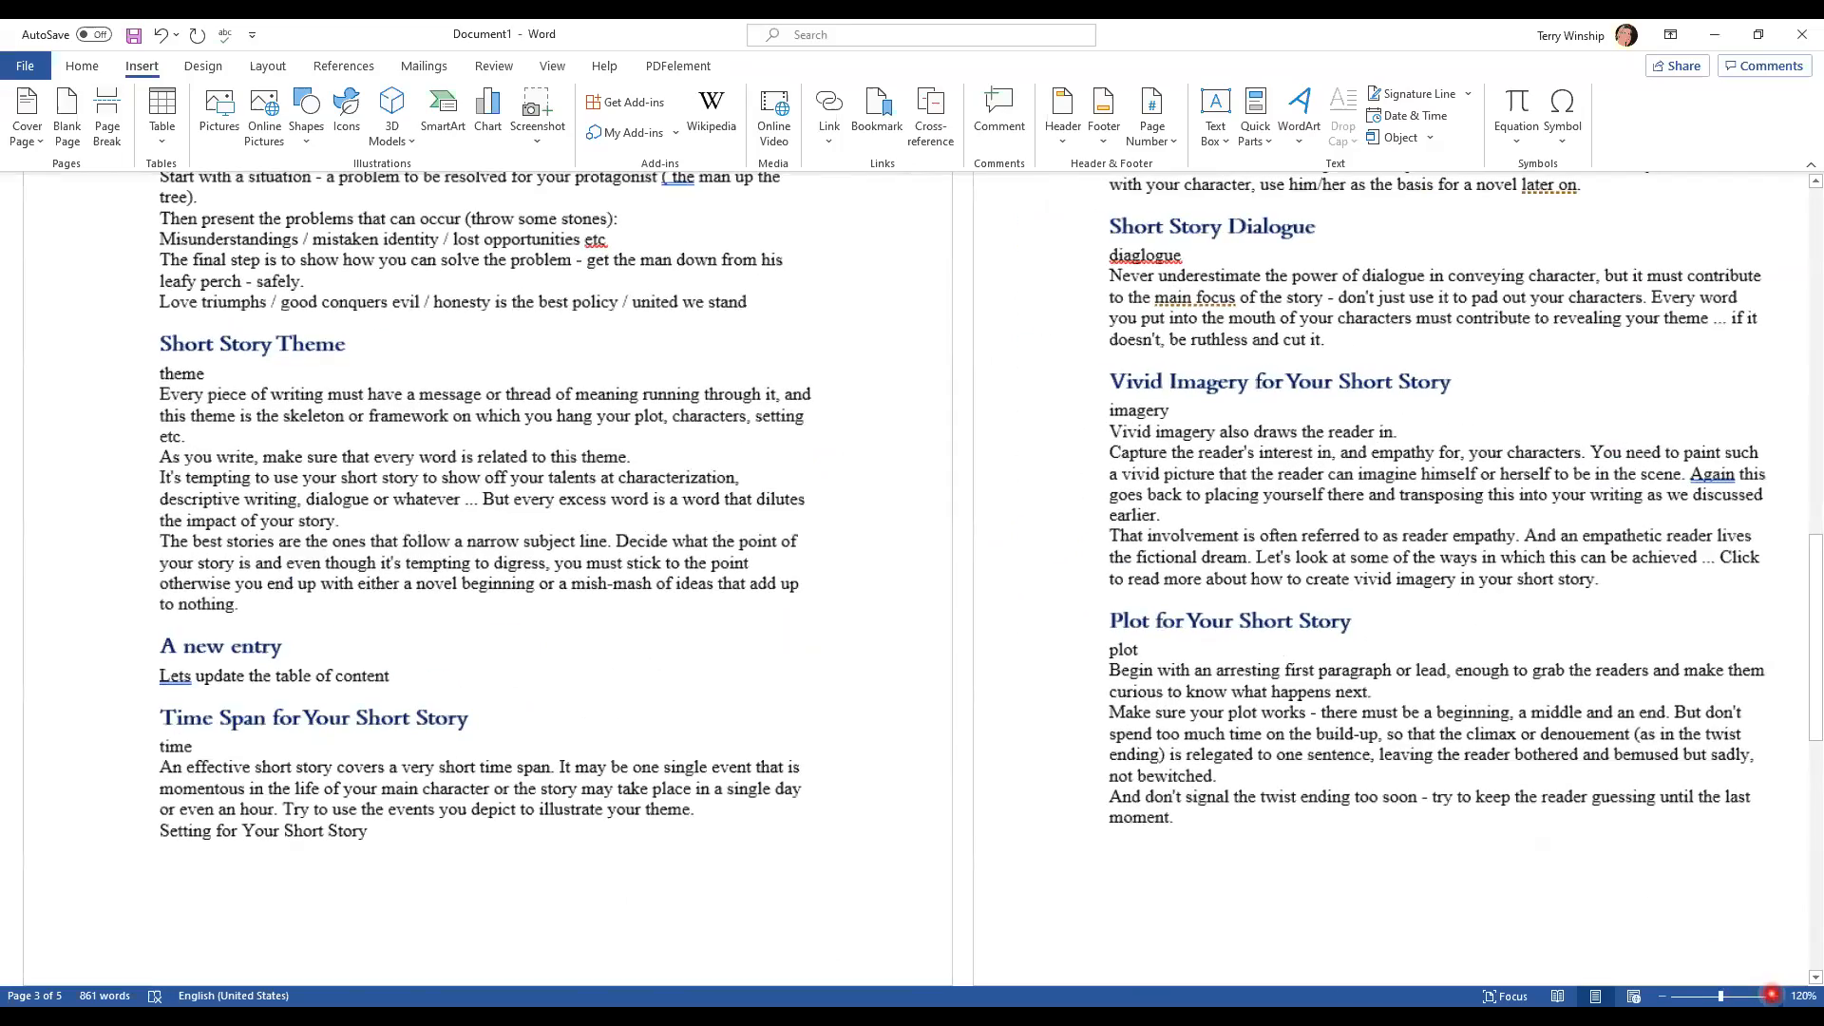
pyautogui.scroll(4, 941, 640)
pyautogui.scroll(7, 941, 640)
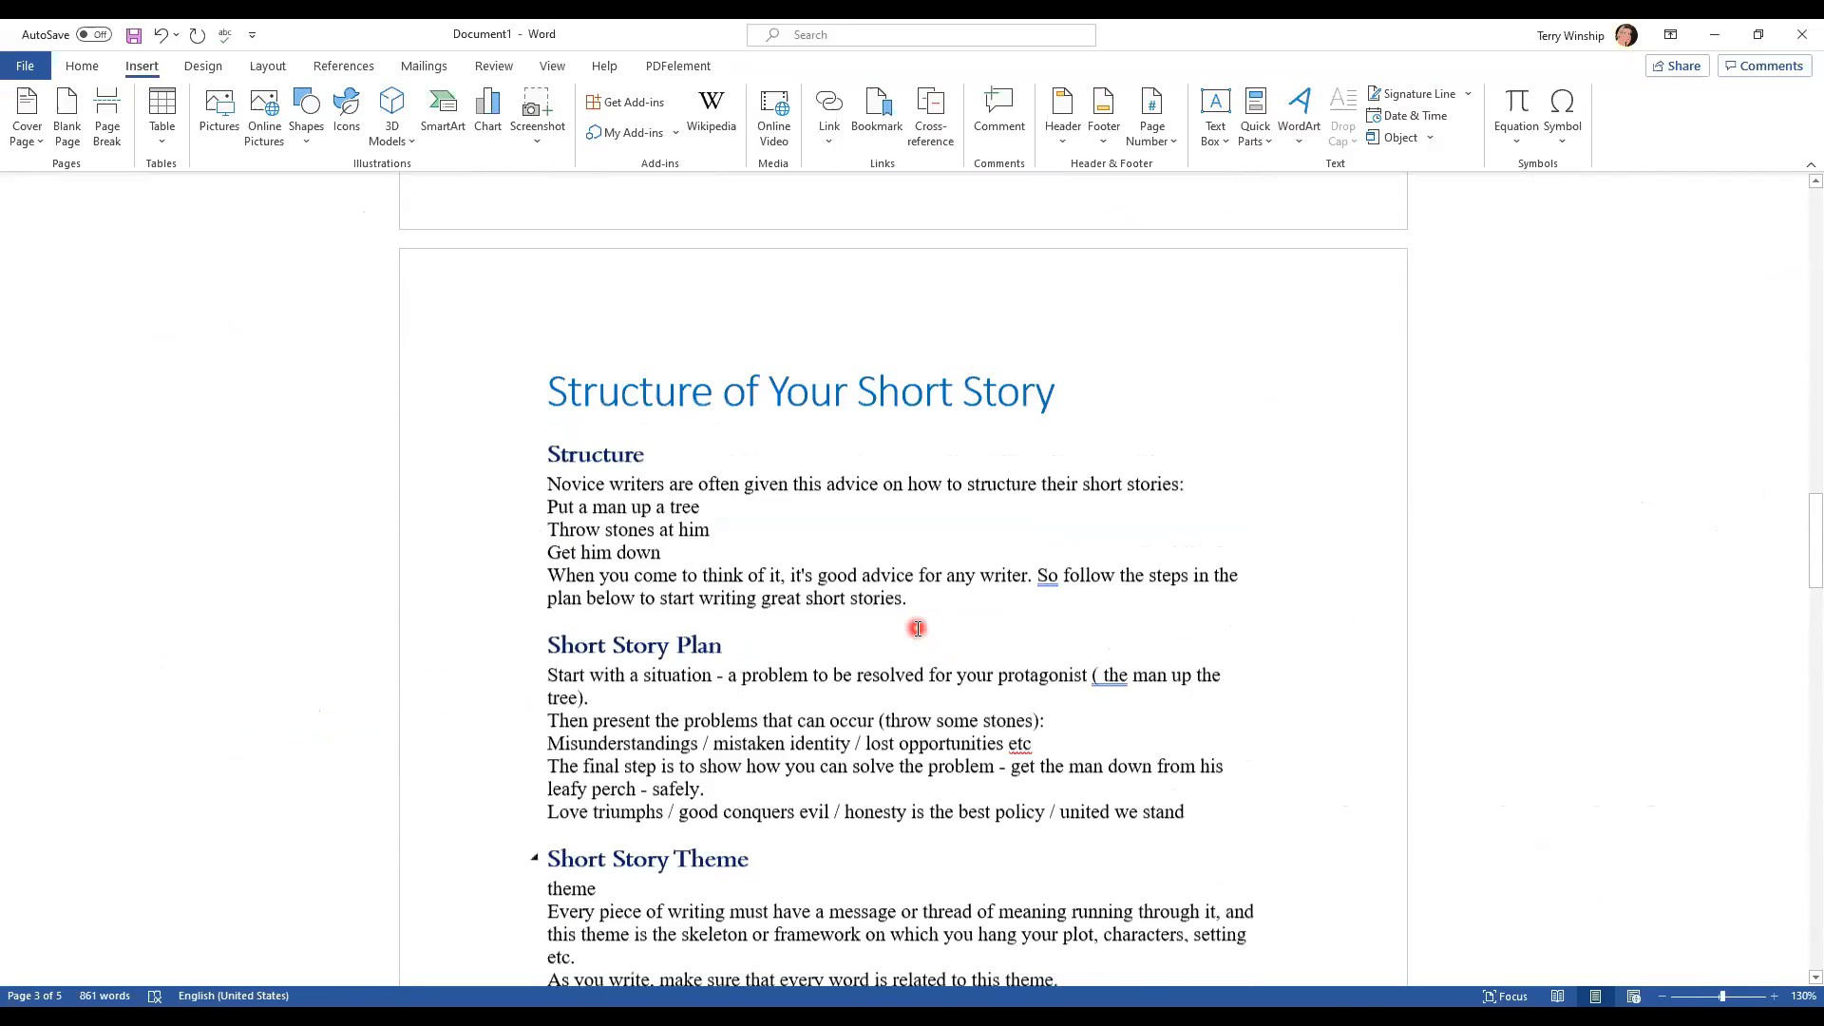
pyautogui.scroll(-9, 918, 628)
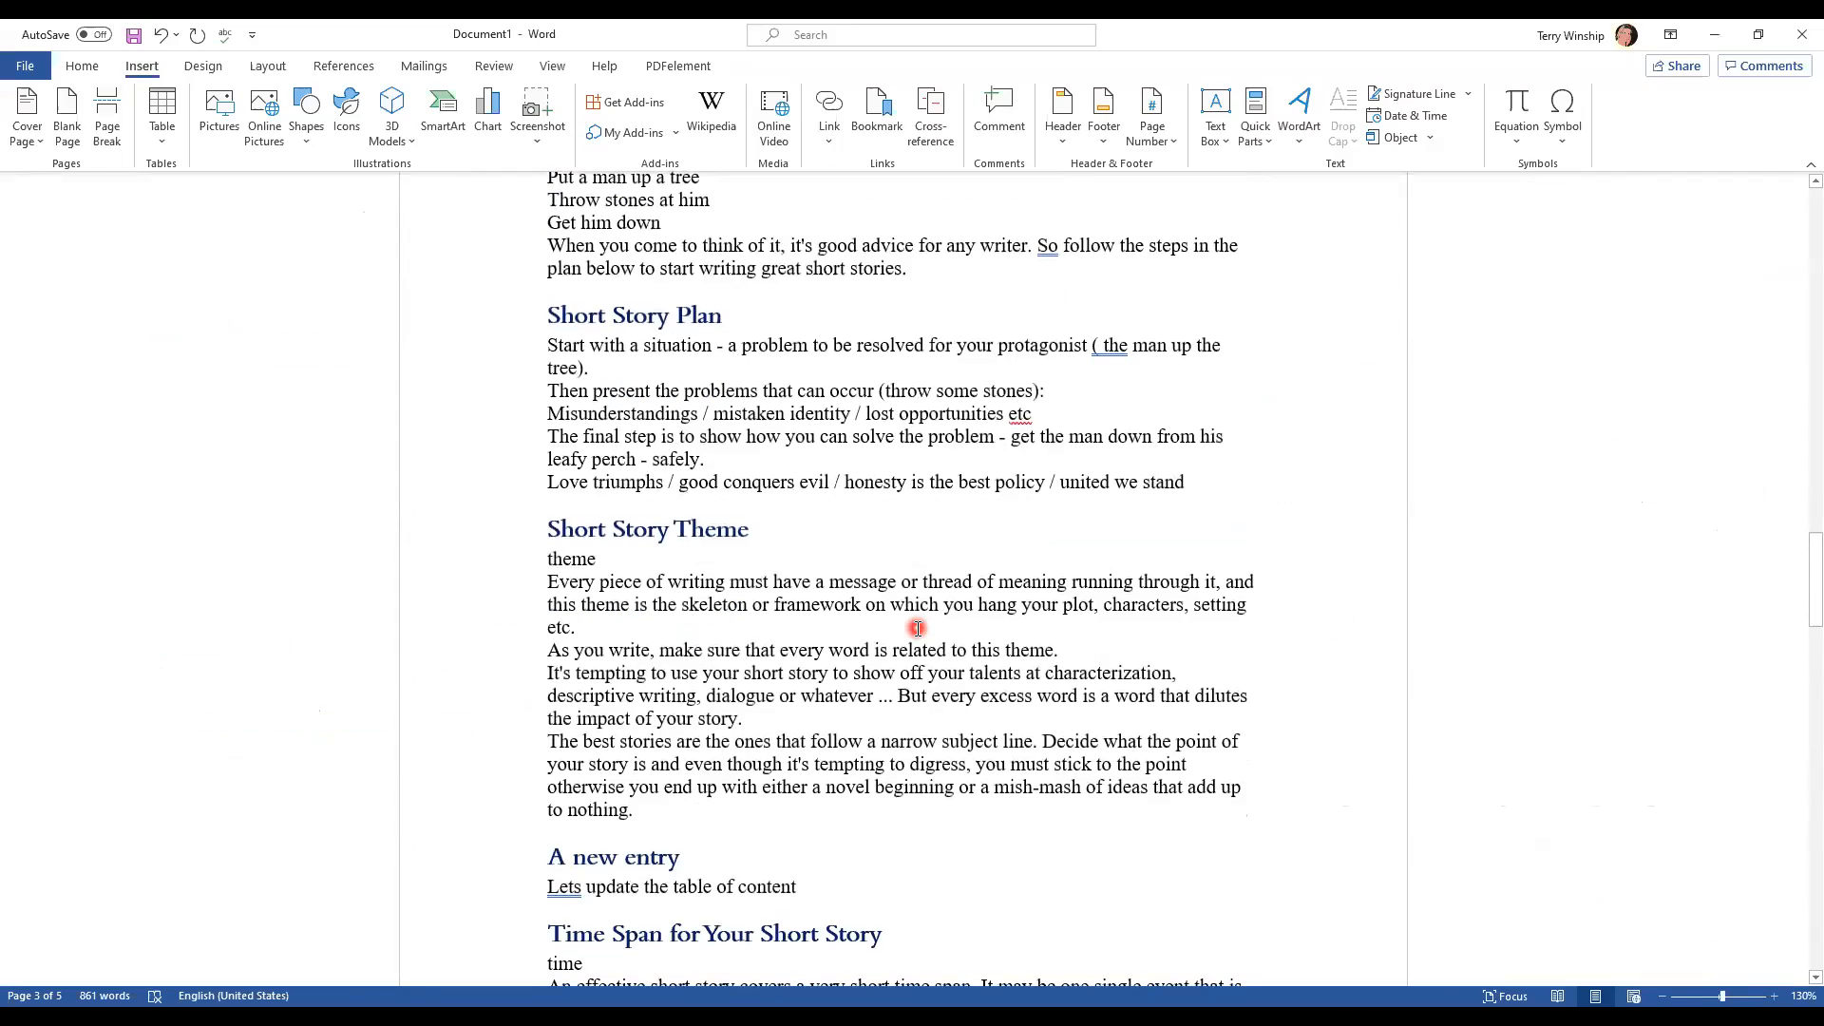
pyautogui.scroll(7, 918, 628)
pyautogui.scroll(-12, 918, 628)
pyautogui.scroll(-3, 918, 628)
pyautogui.scroll(4, 918, 627)
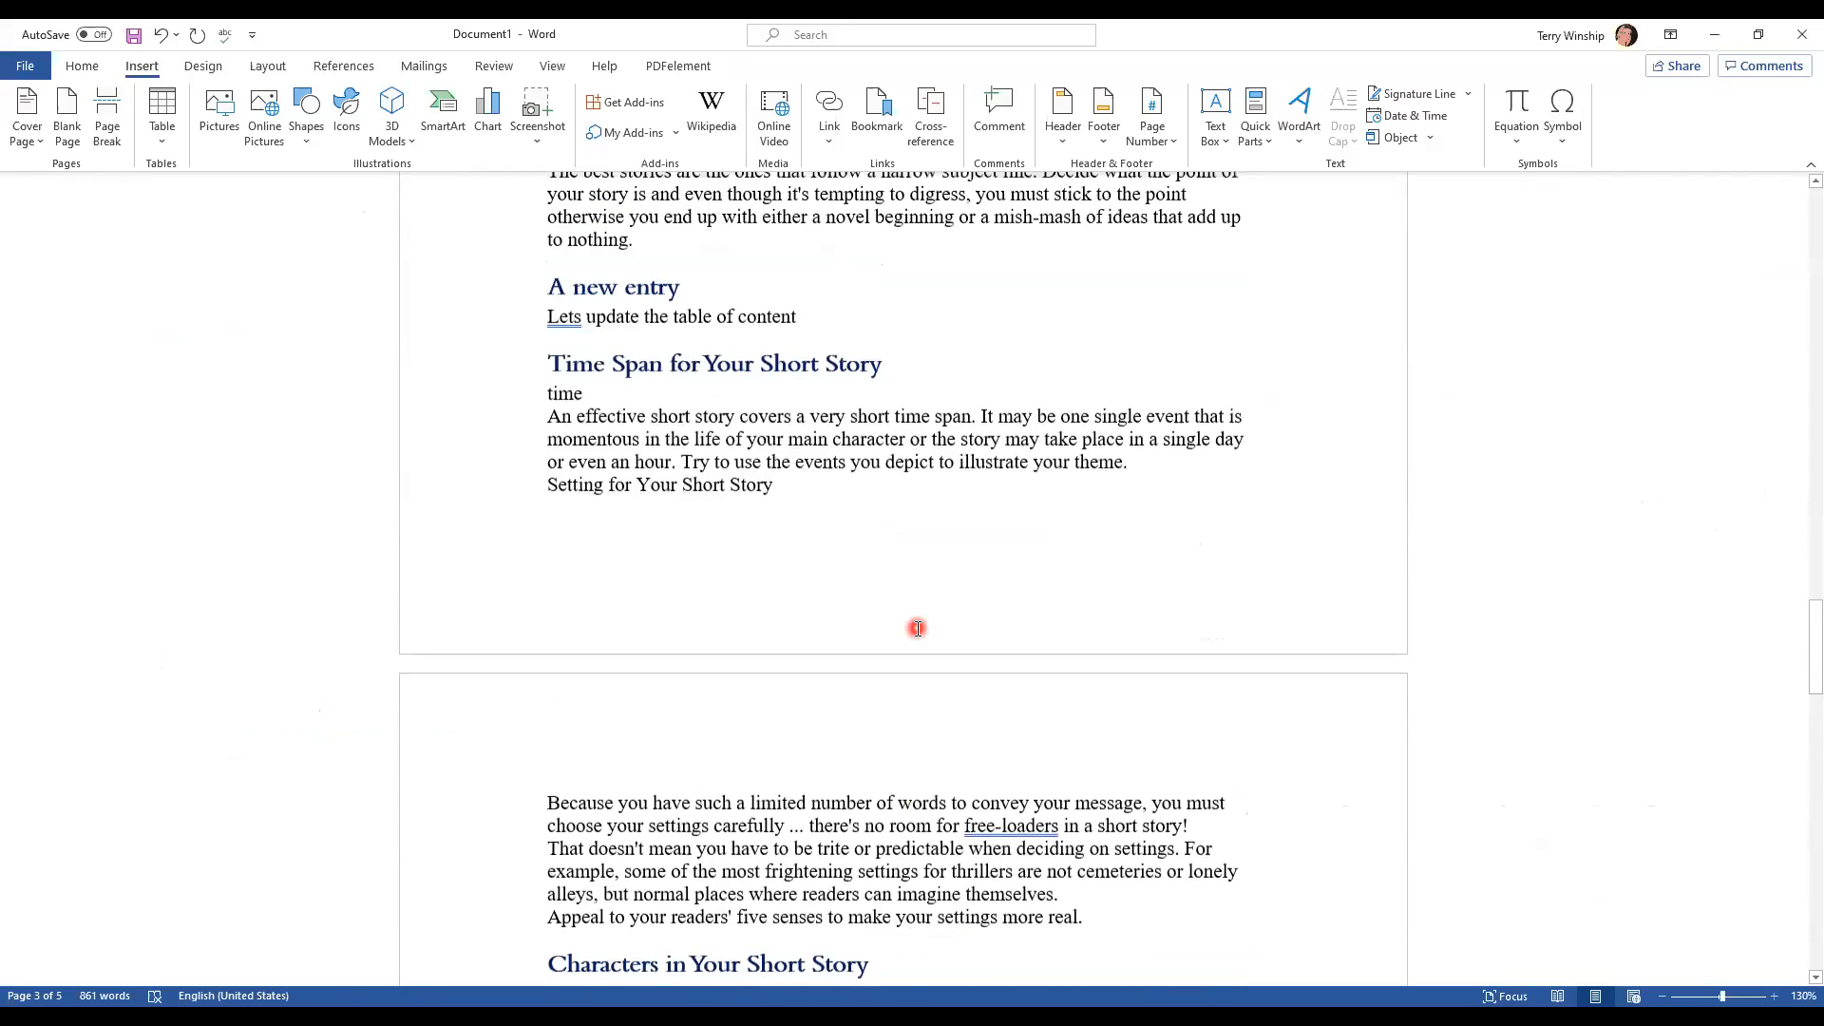
pyautogui.scroll(-5, 746, 677)
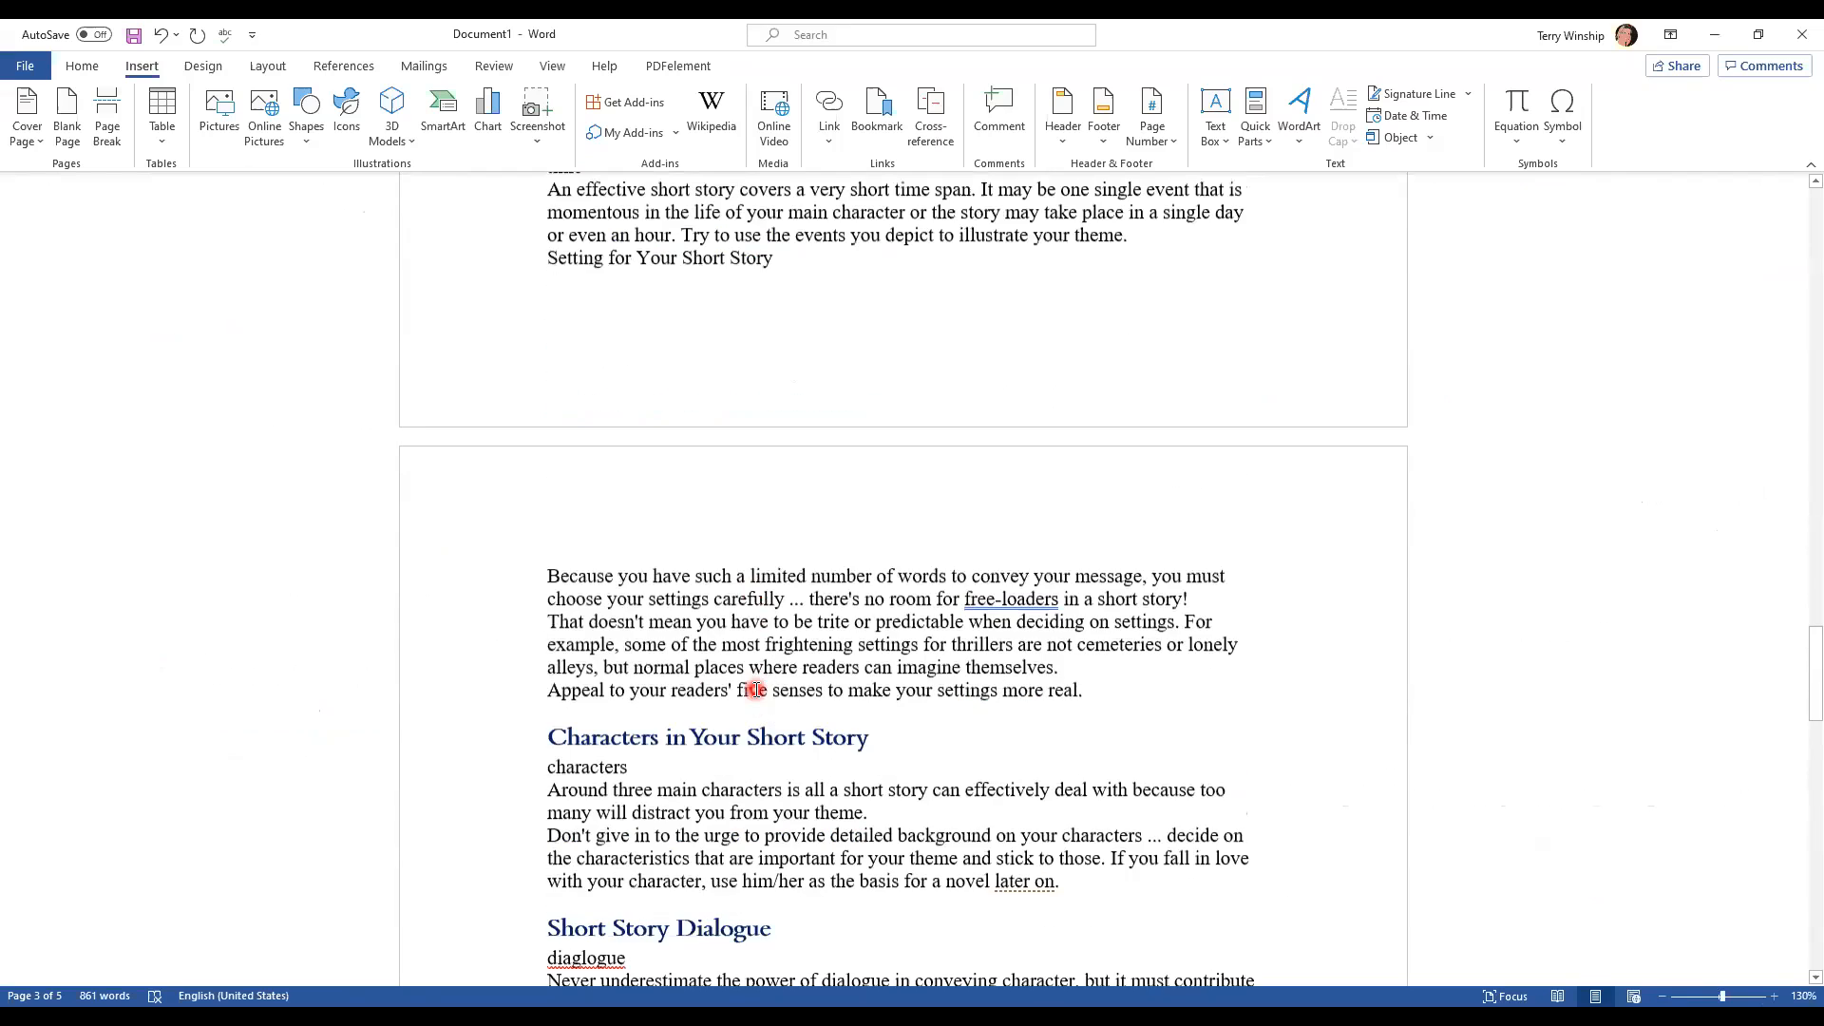
pyautogui.scroll(2, 683, 458)
pyautogui.scroll(2, 678, 455)
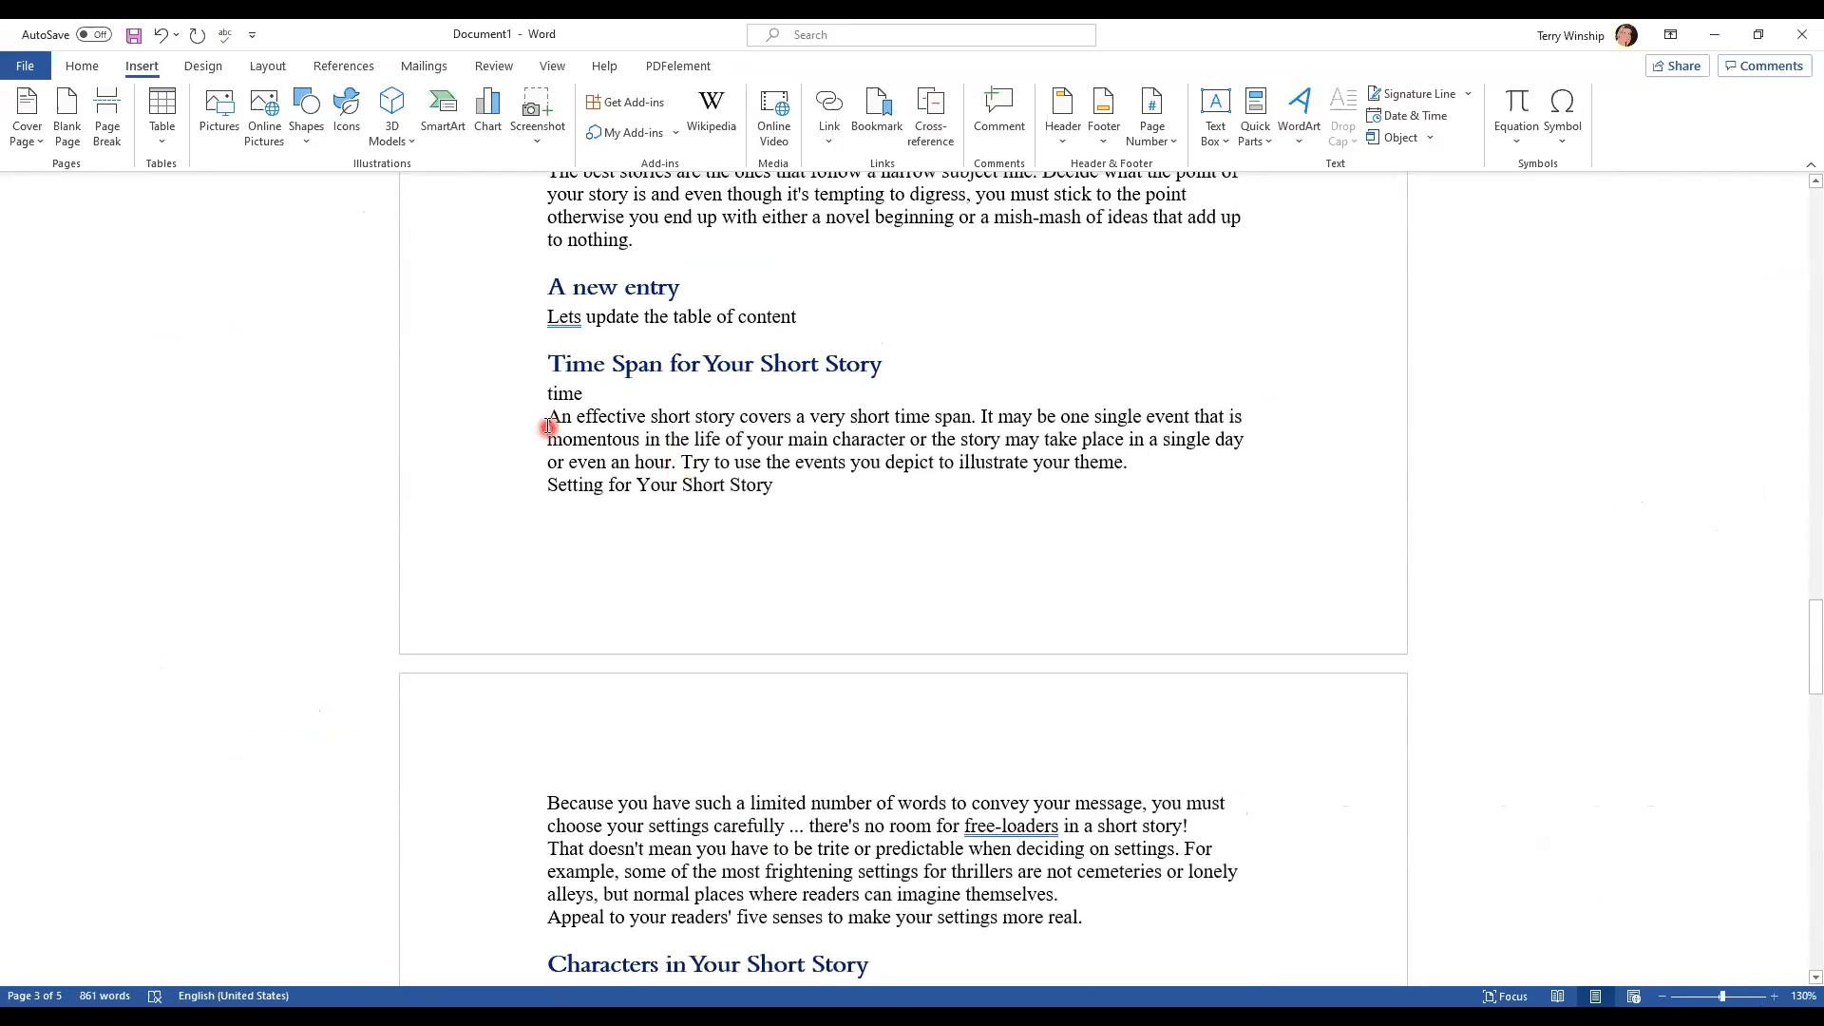
# Insert a page break after the line "Lets update the table of content" so the Time Span section starts a new page
pyautogui.click(816, 322)
pyautogui.click(81, 74)
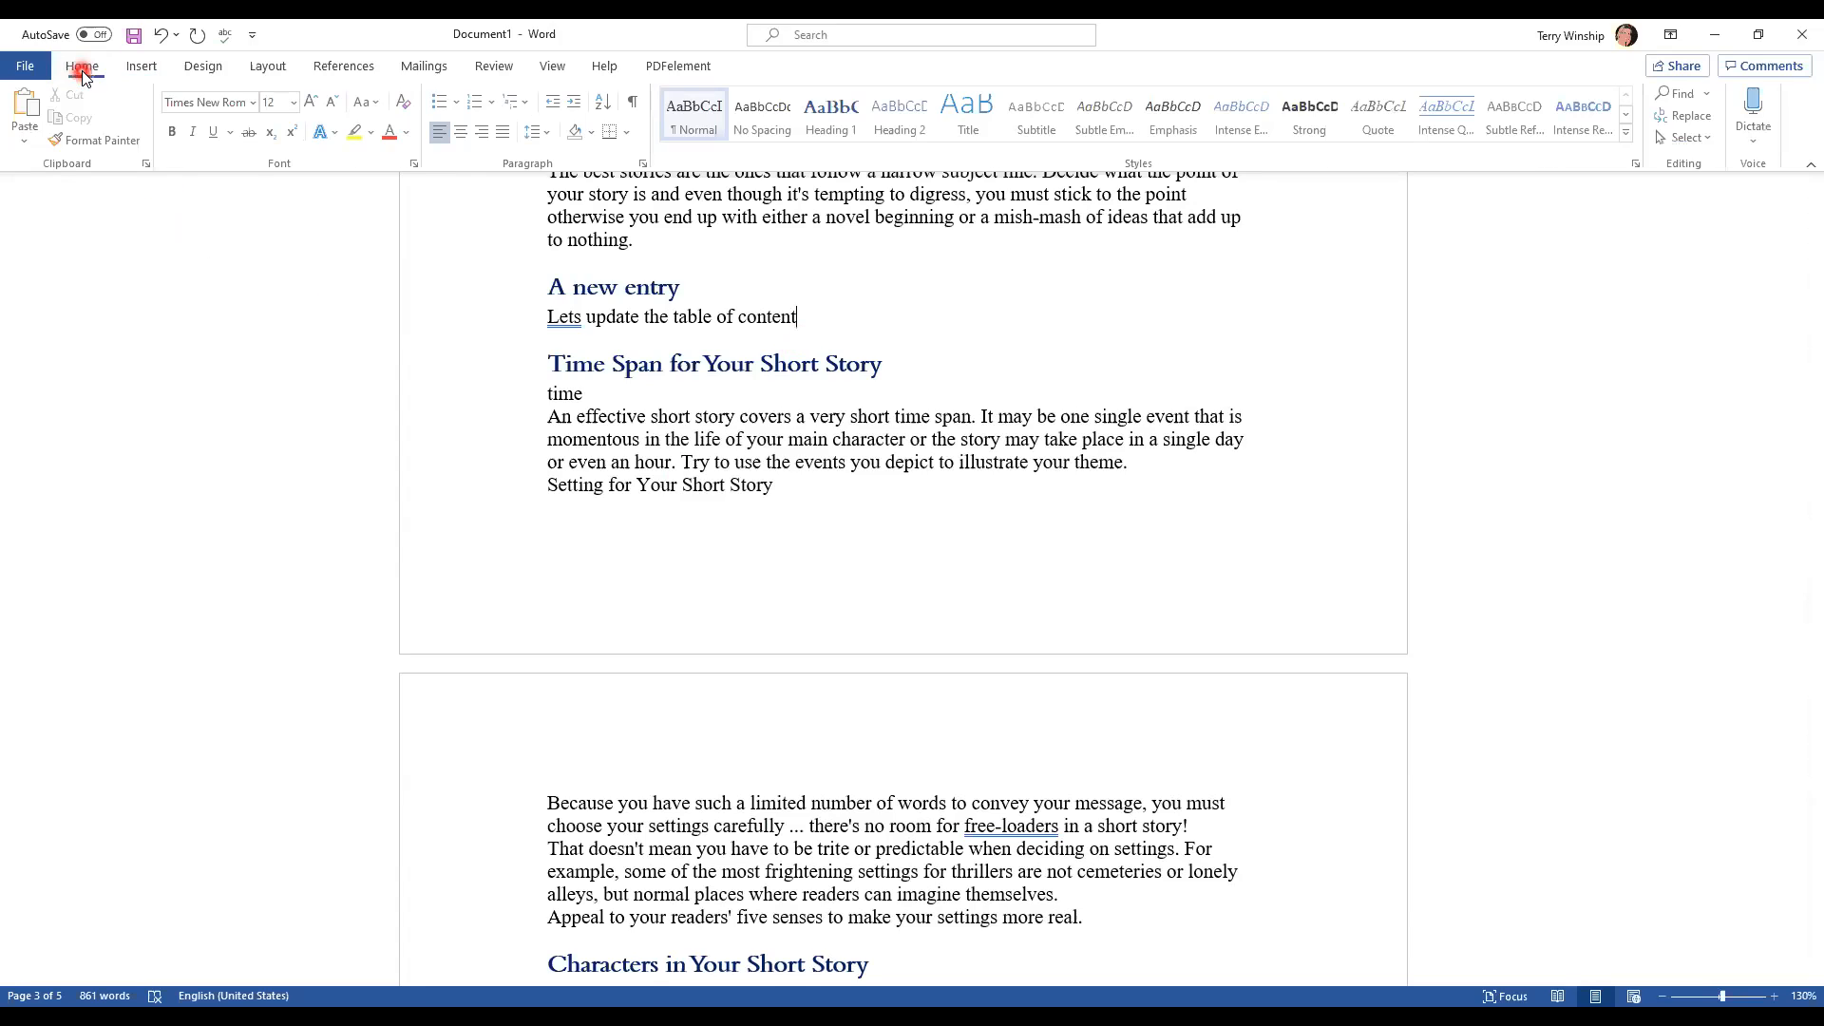
pyautogui.click(149, 69)
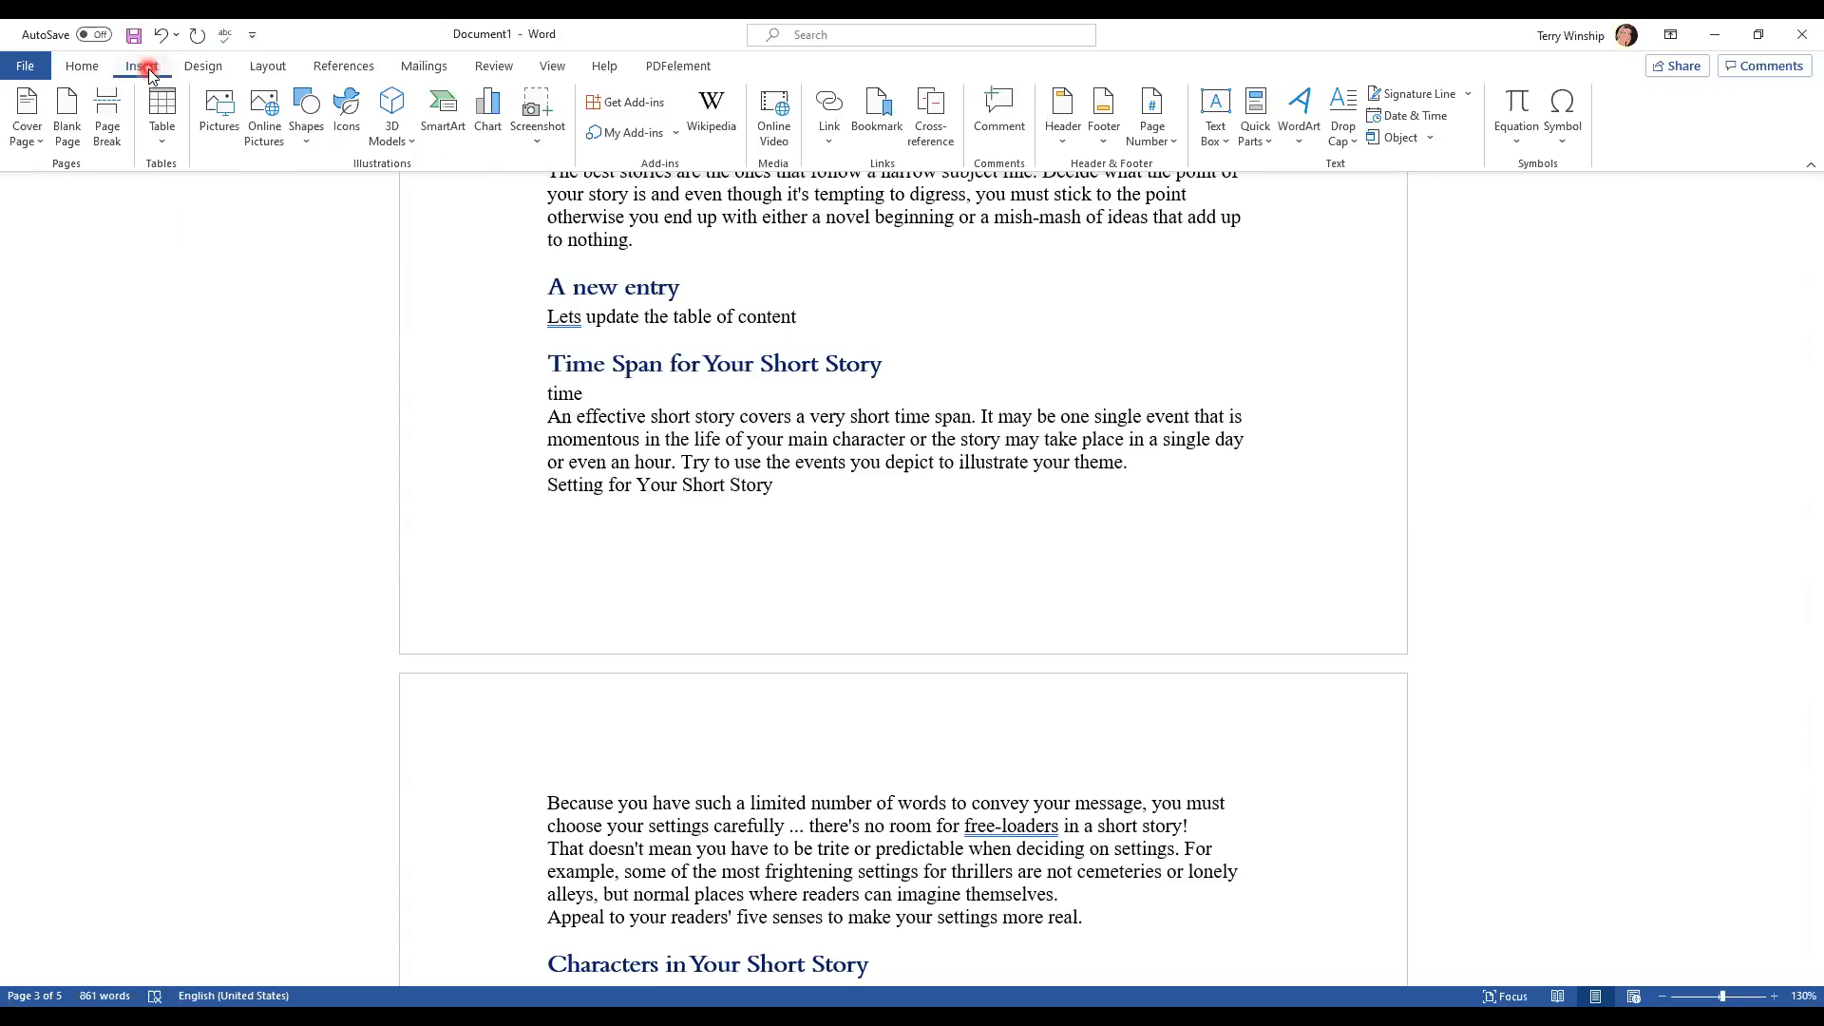
pyautogui.click(109, 125)
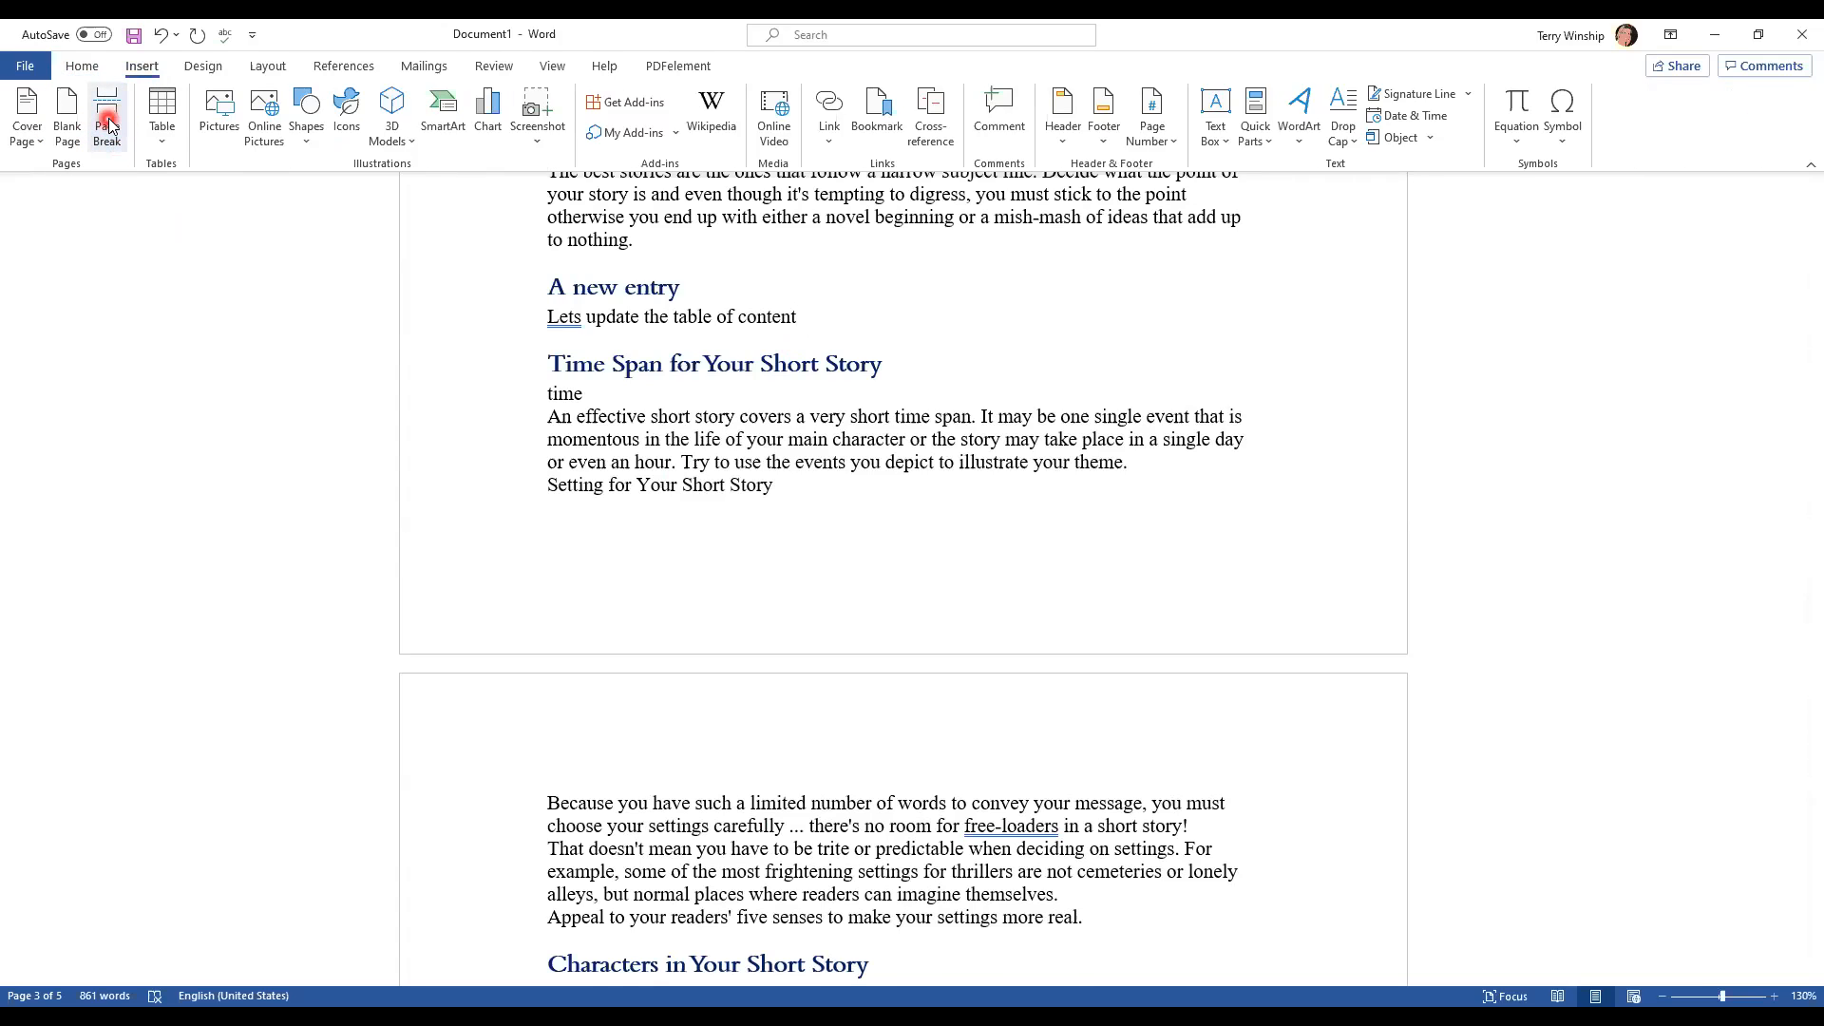
pyautogui.scroll(-5, 631, 441)
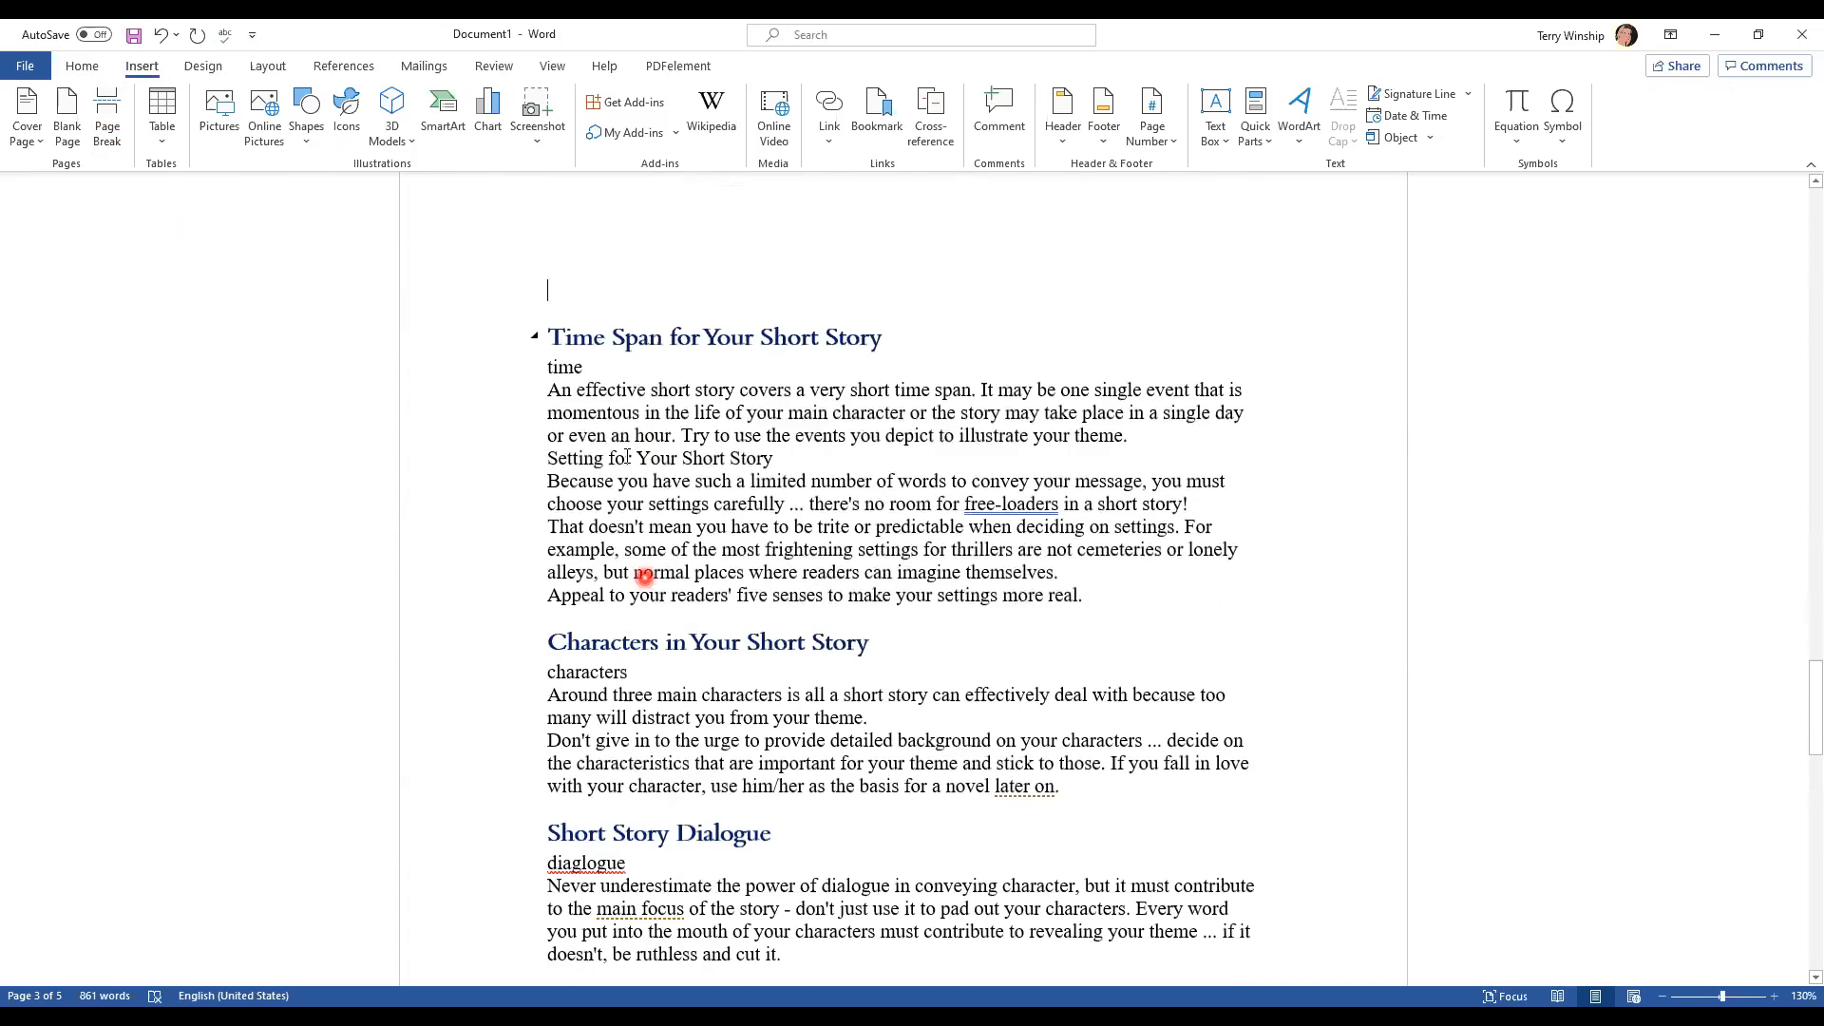
# Insert the alarm clock icon from the Home icon category above the "Time Span for Your Short Story" heading
pyautogui.scroll(-2, 629, 511)
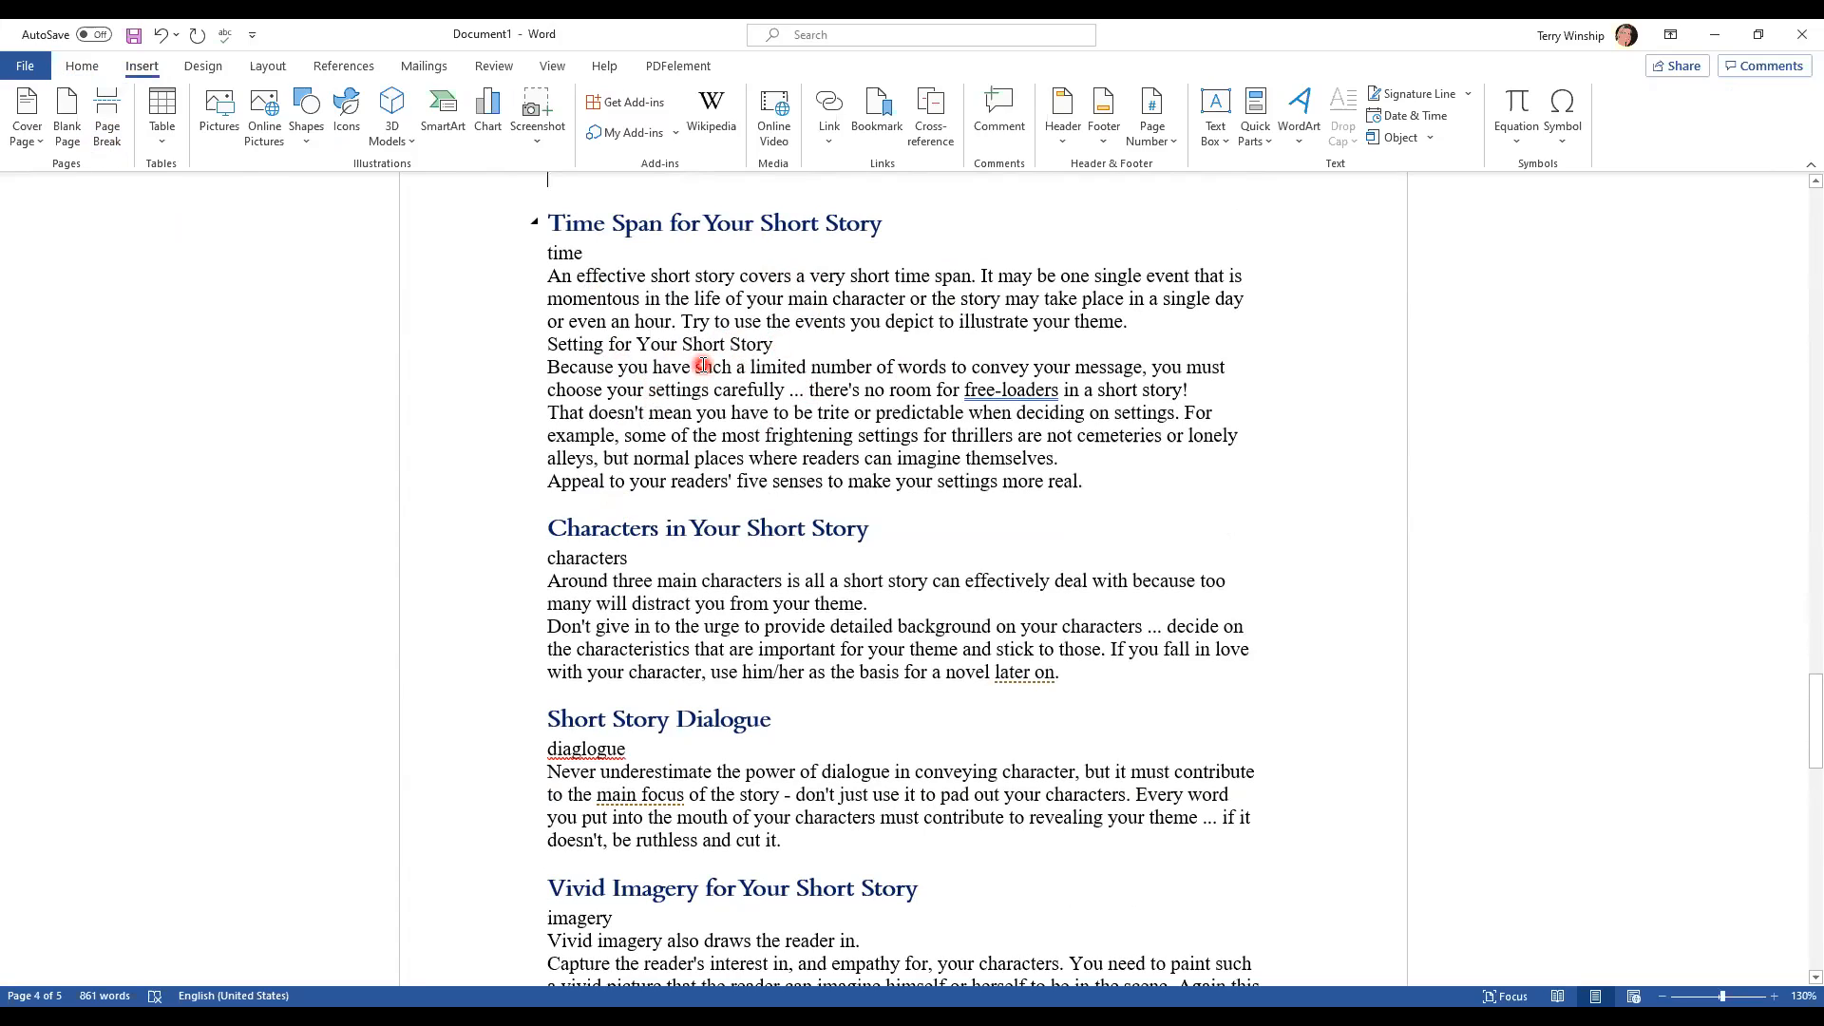
pyautogui.click(82, 67)
pyautogui.click(140, 69)
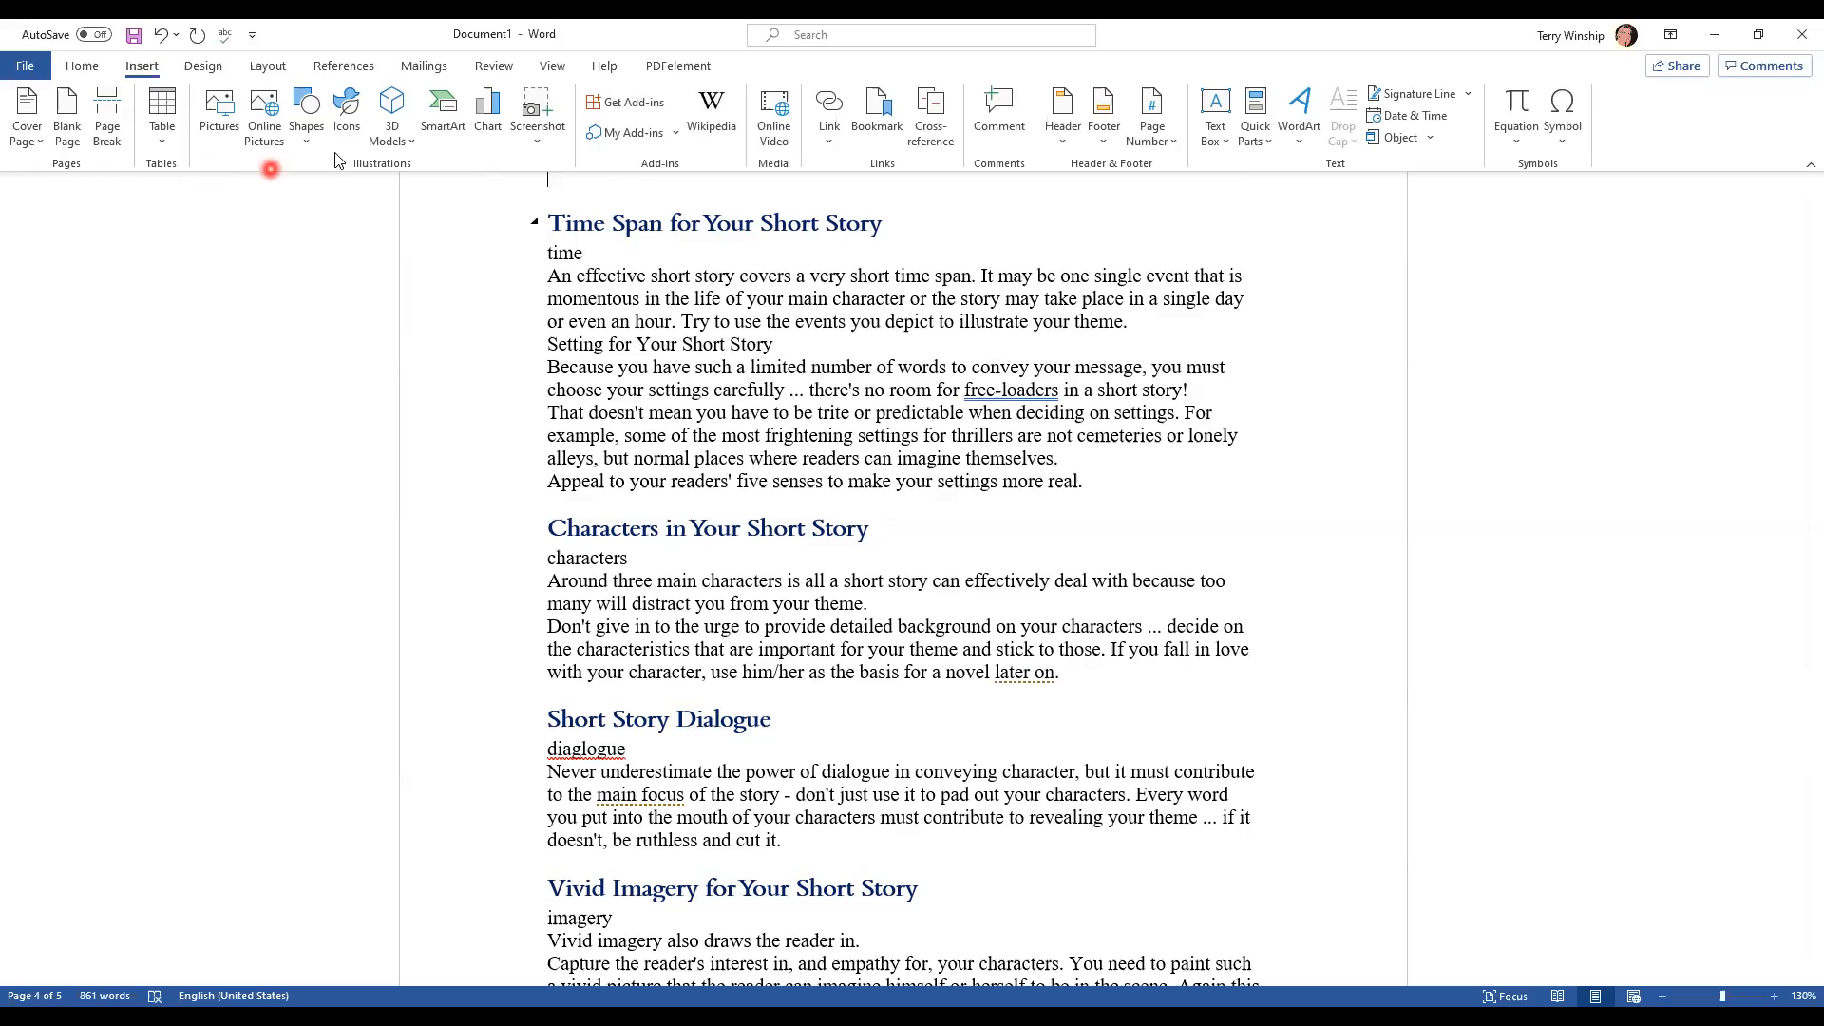
pyautogui.click(350, 121)
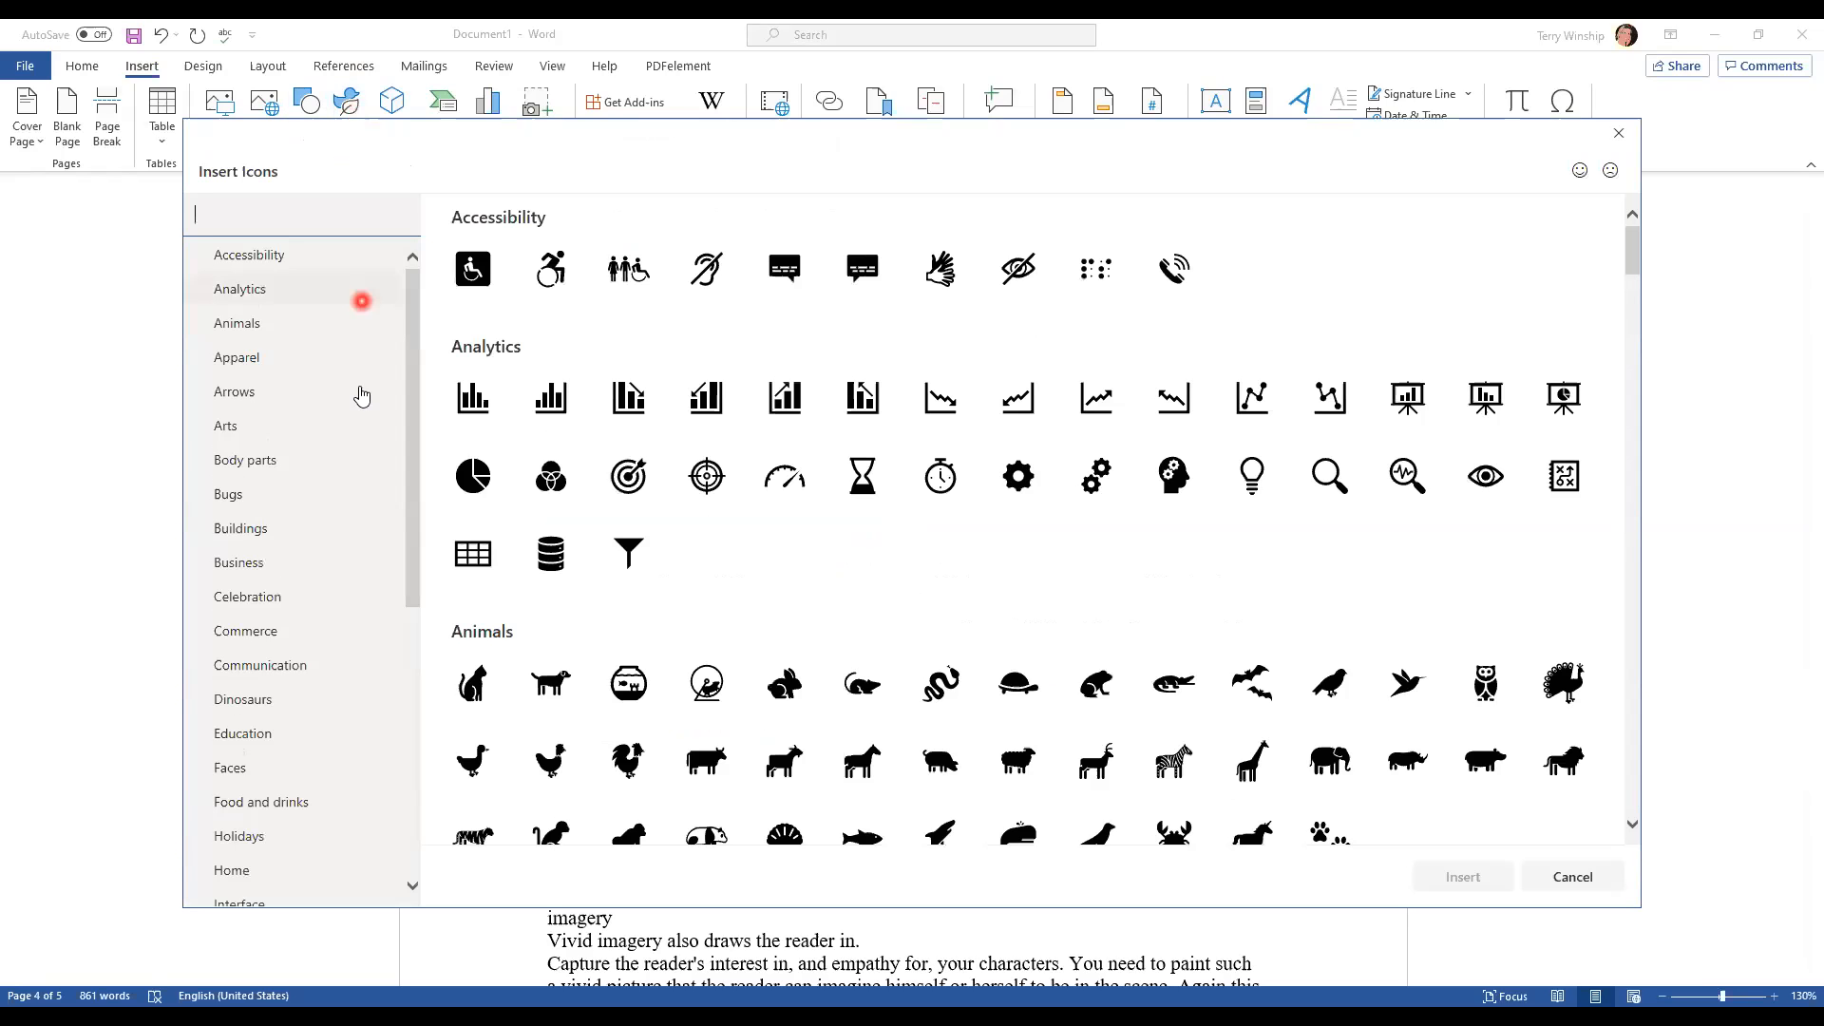
pyautogui.scroll(-3, 326, 408)
pyautogui.click(263, 676)
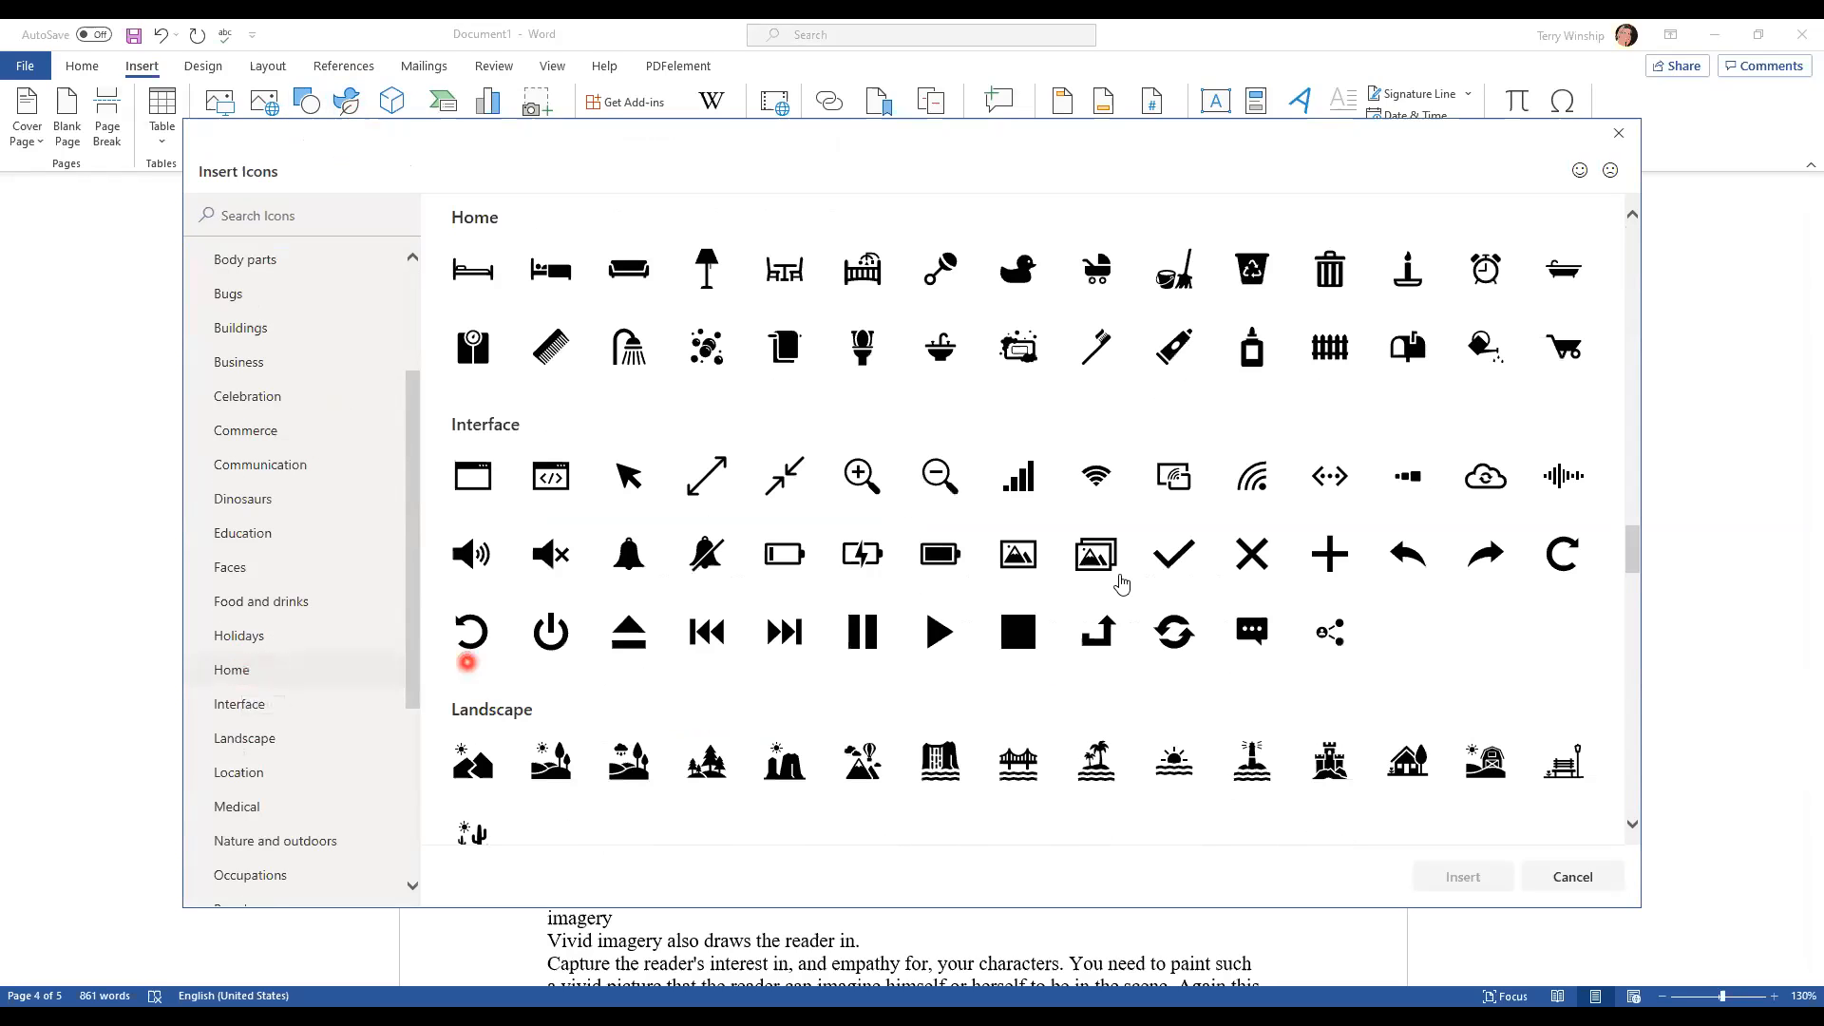
pyautogui.click(1489, 272)
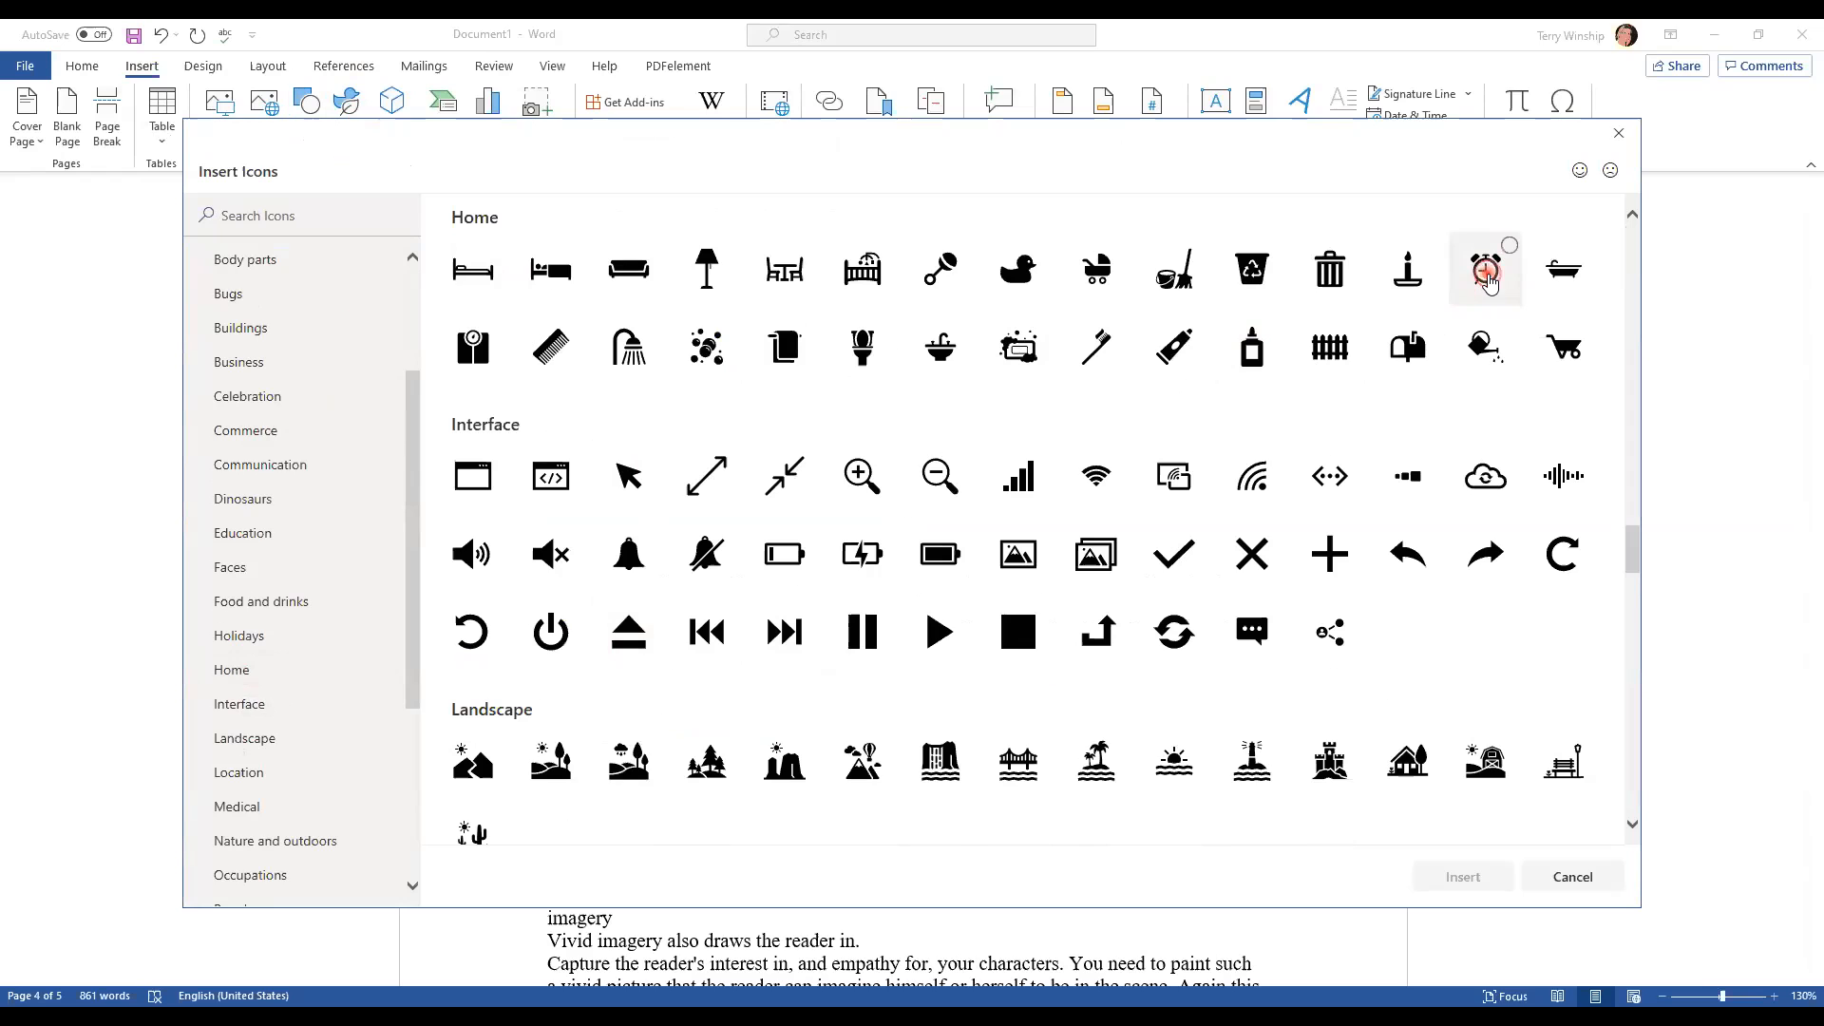
pyautogui.click(1488, 277)
pyautogui.click(1452, 884)
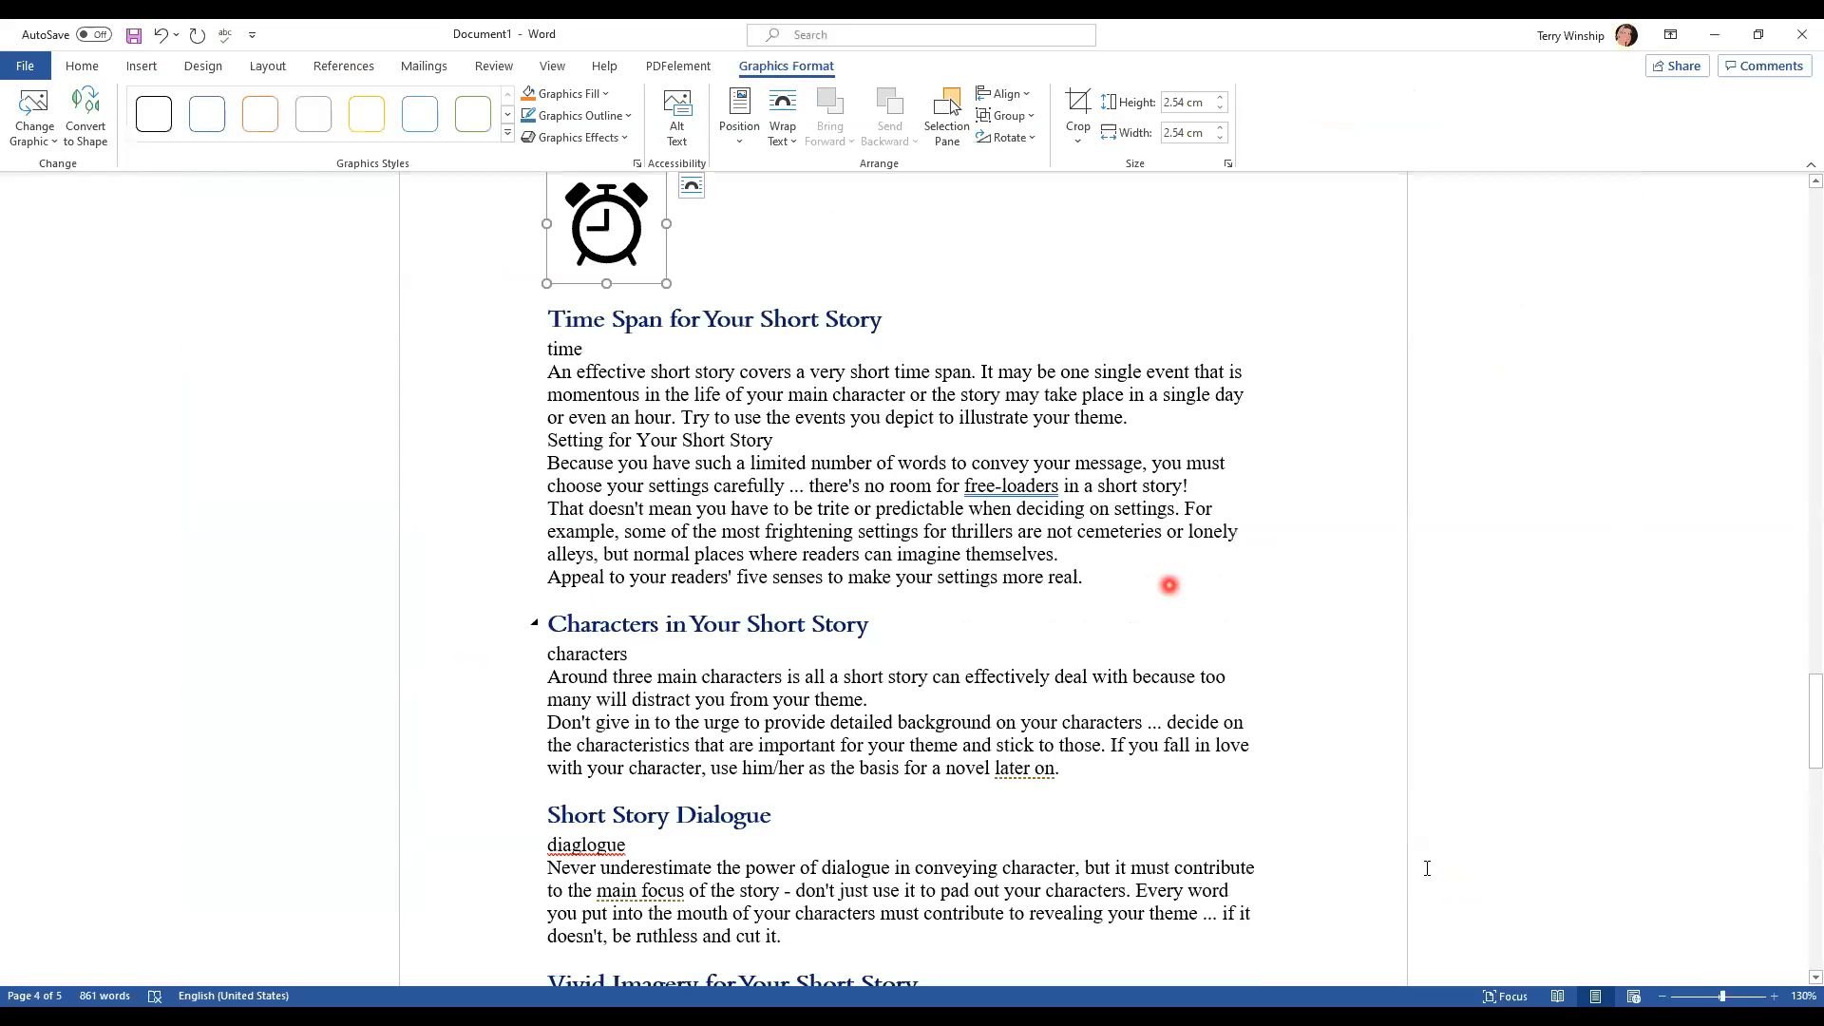
# Apply the preset graphics style with a light blue outline to the alarm clock icon
pyautogui.scroll(2, 1170, 585)
pyautogui.click(611, 332)
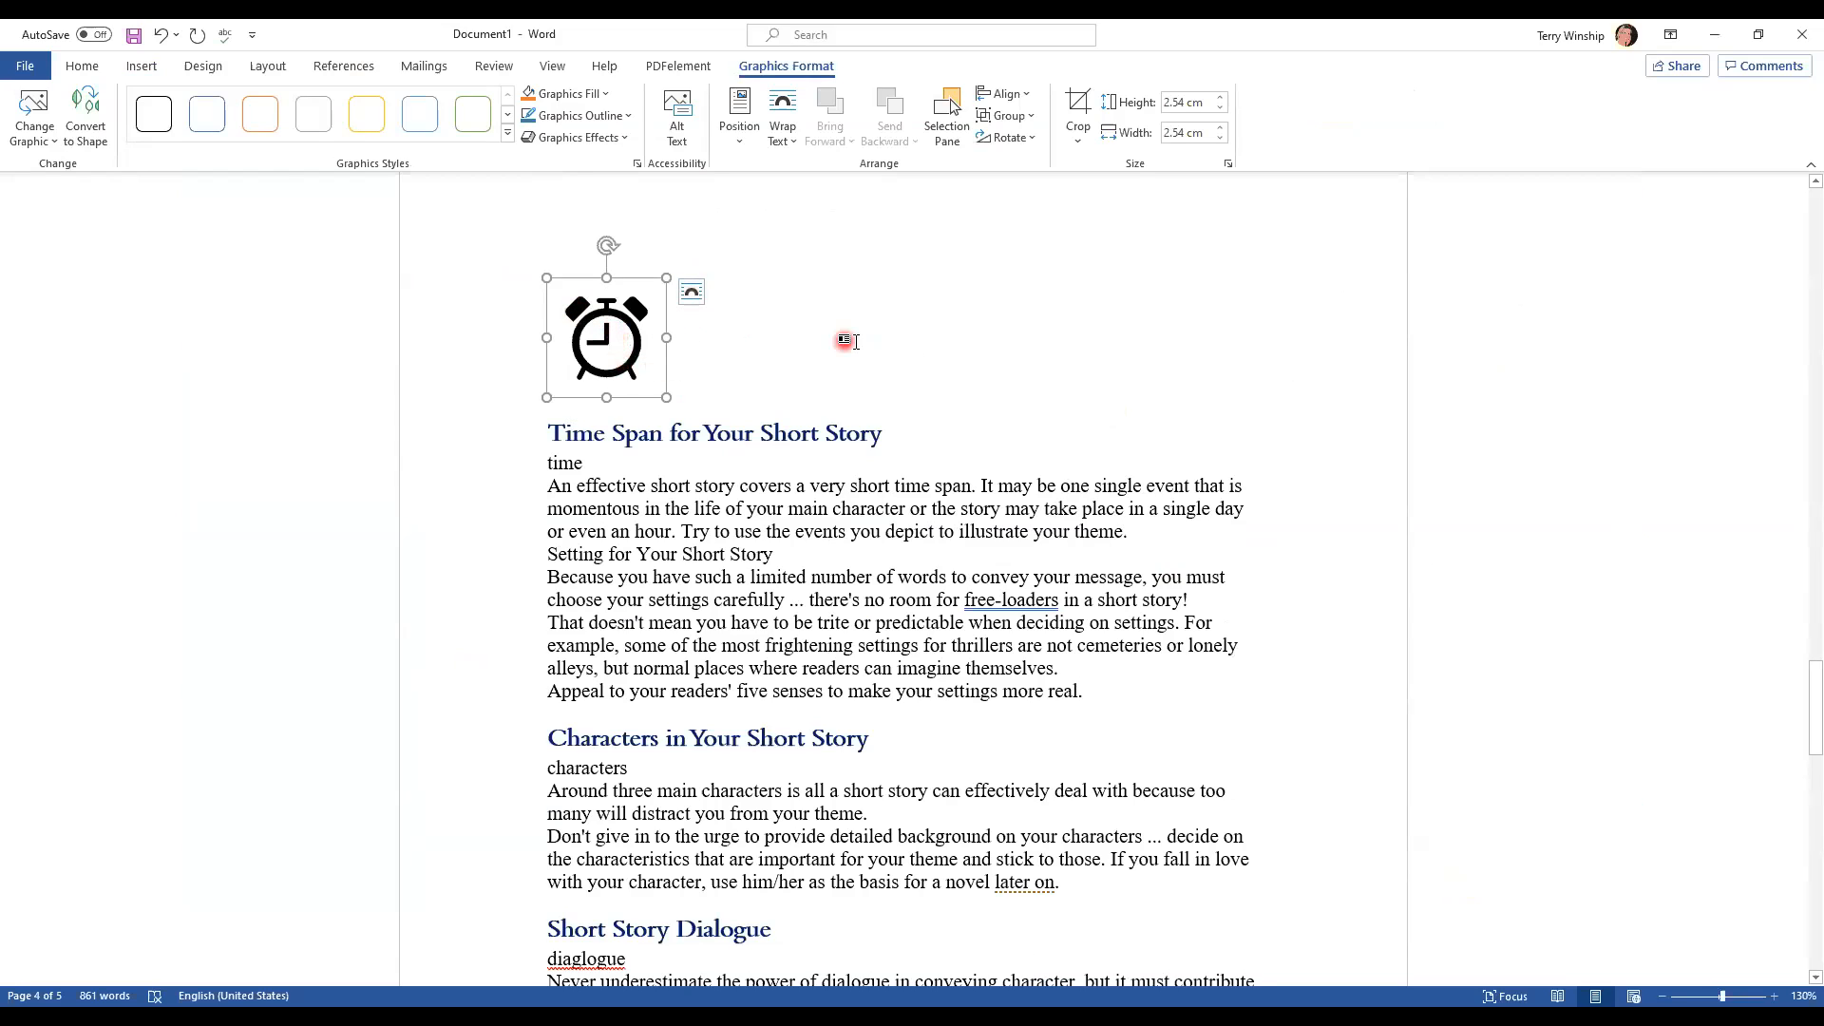
pyautogui.click(853, 340)
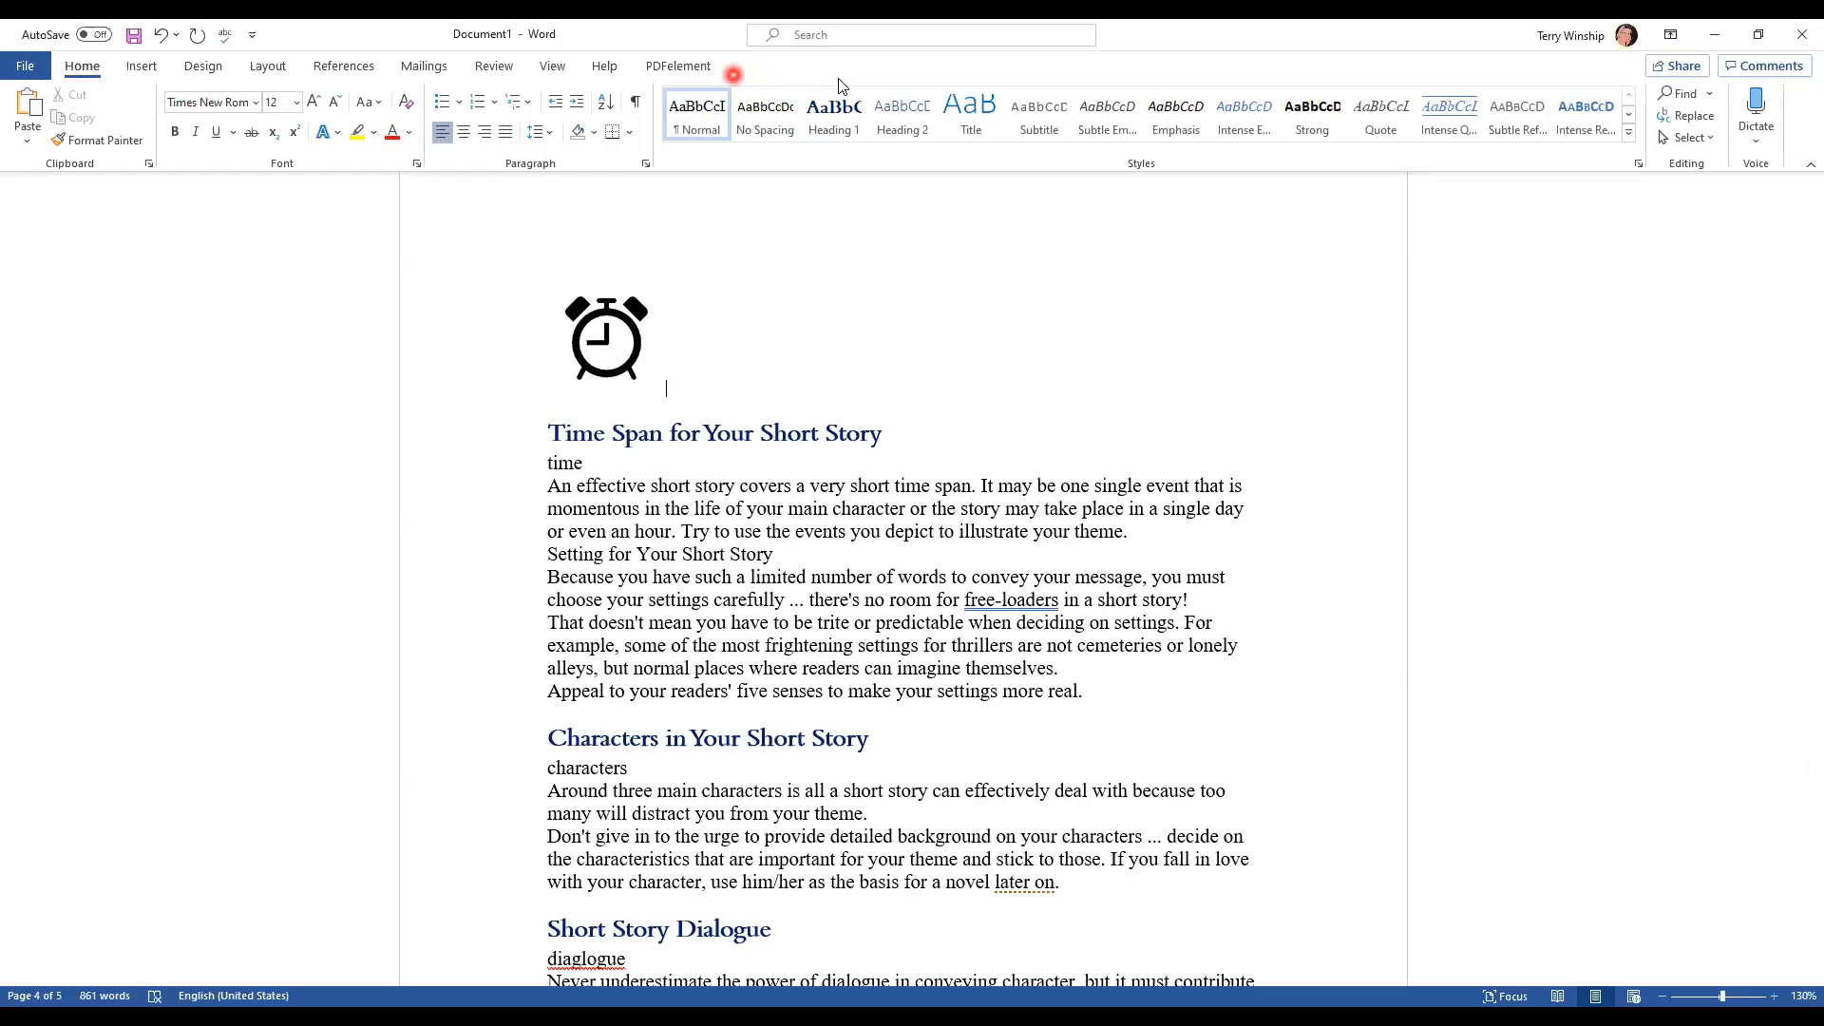
pyautogui.click(613, 342)
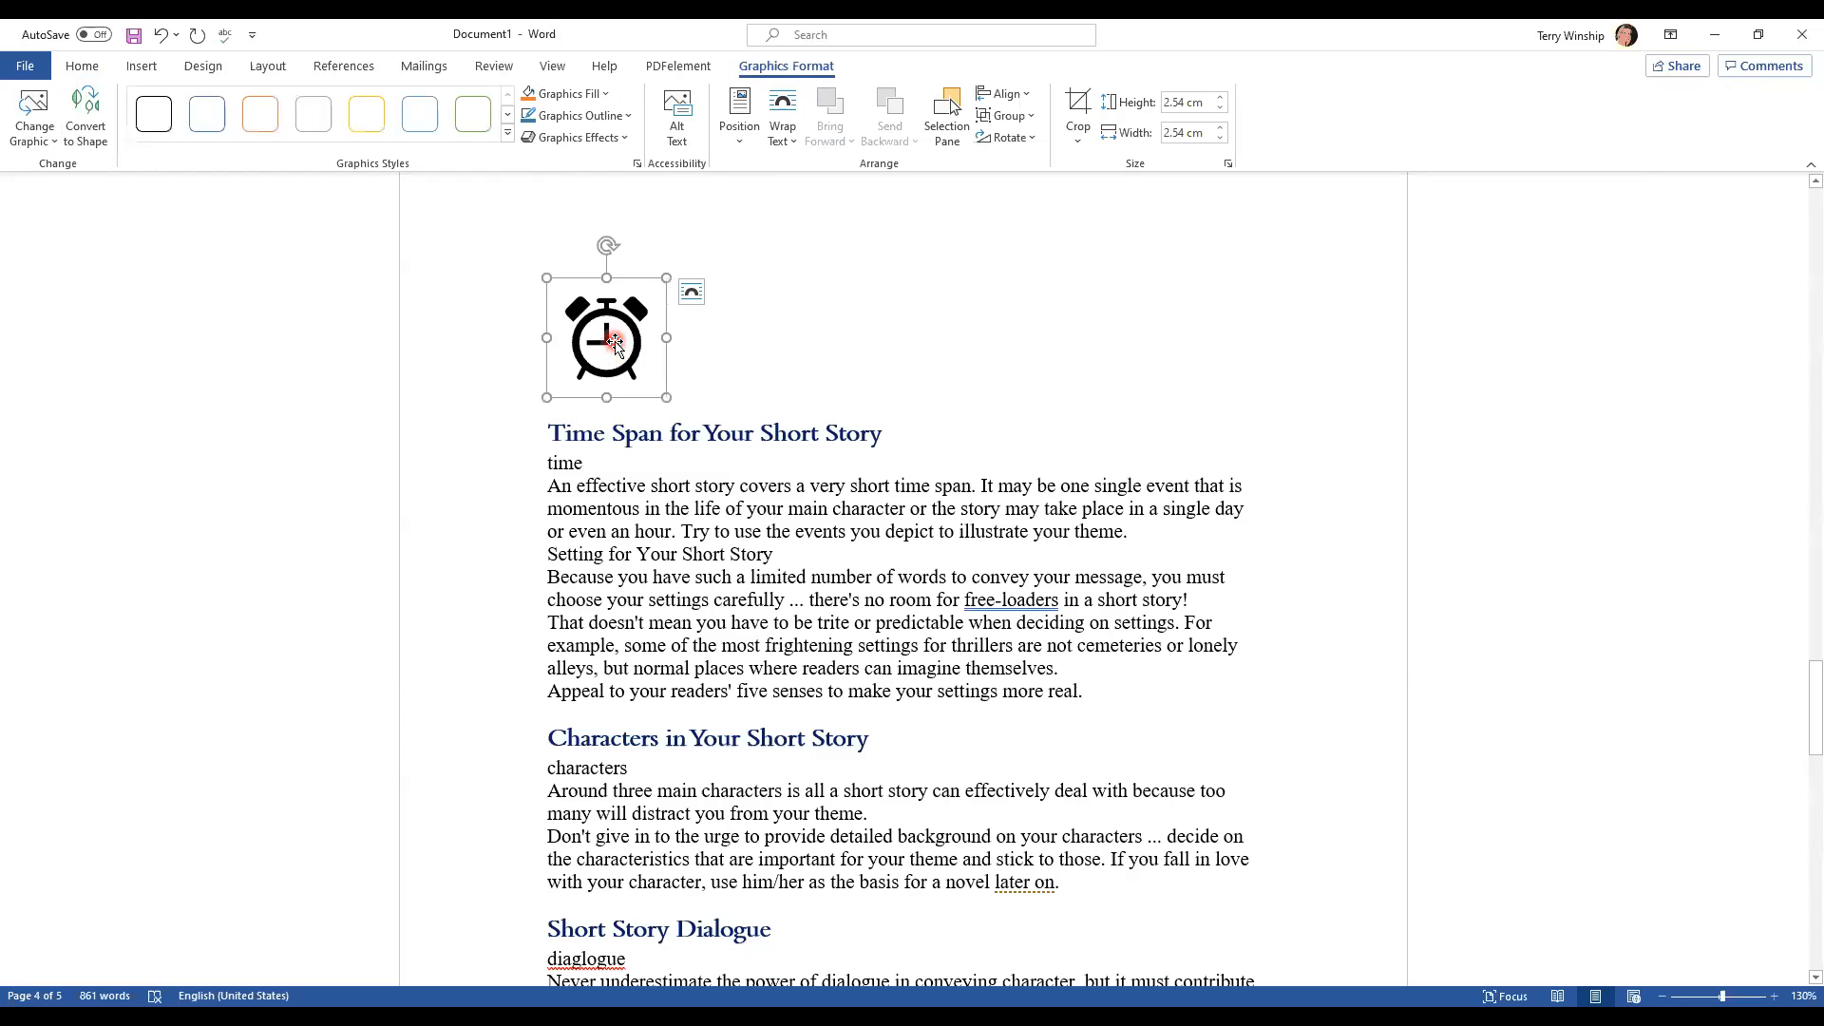
pyautogui.click(781, 69)
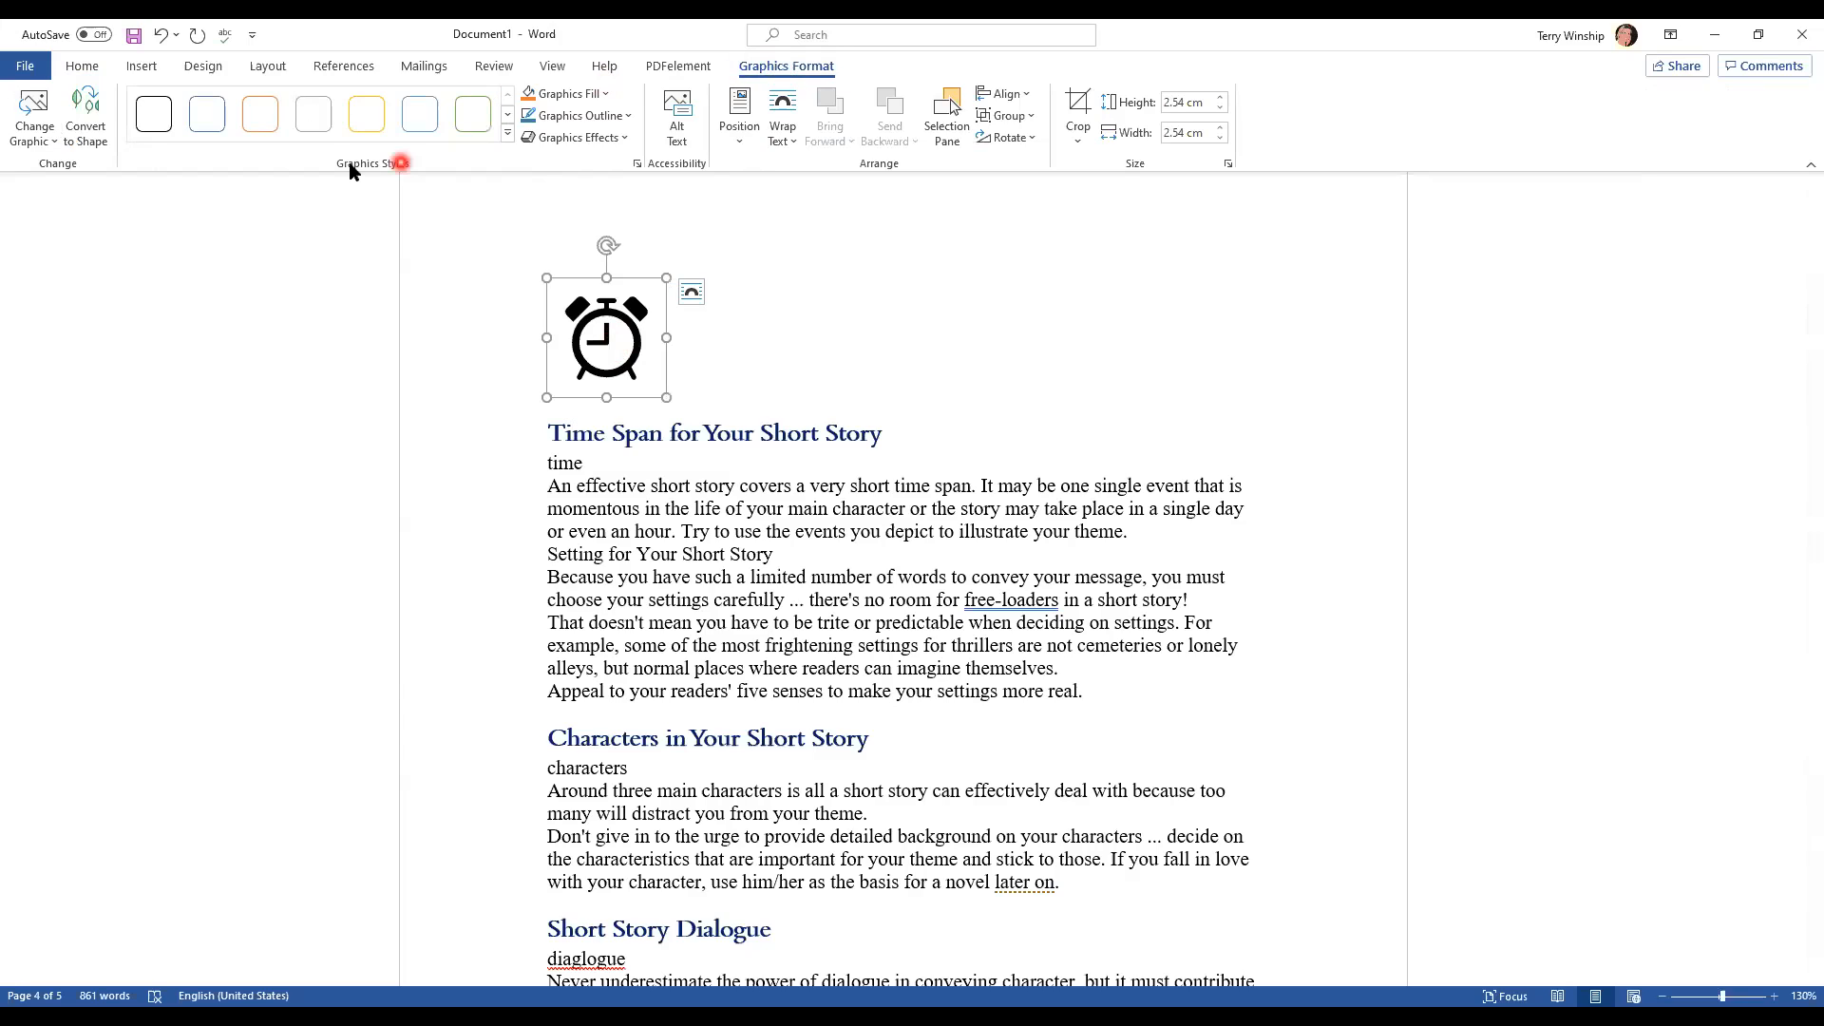
pyautogui.click(474, 120)
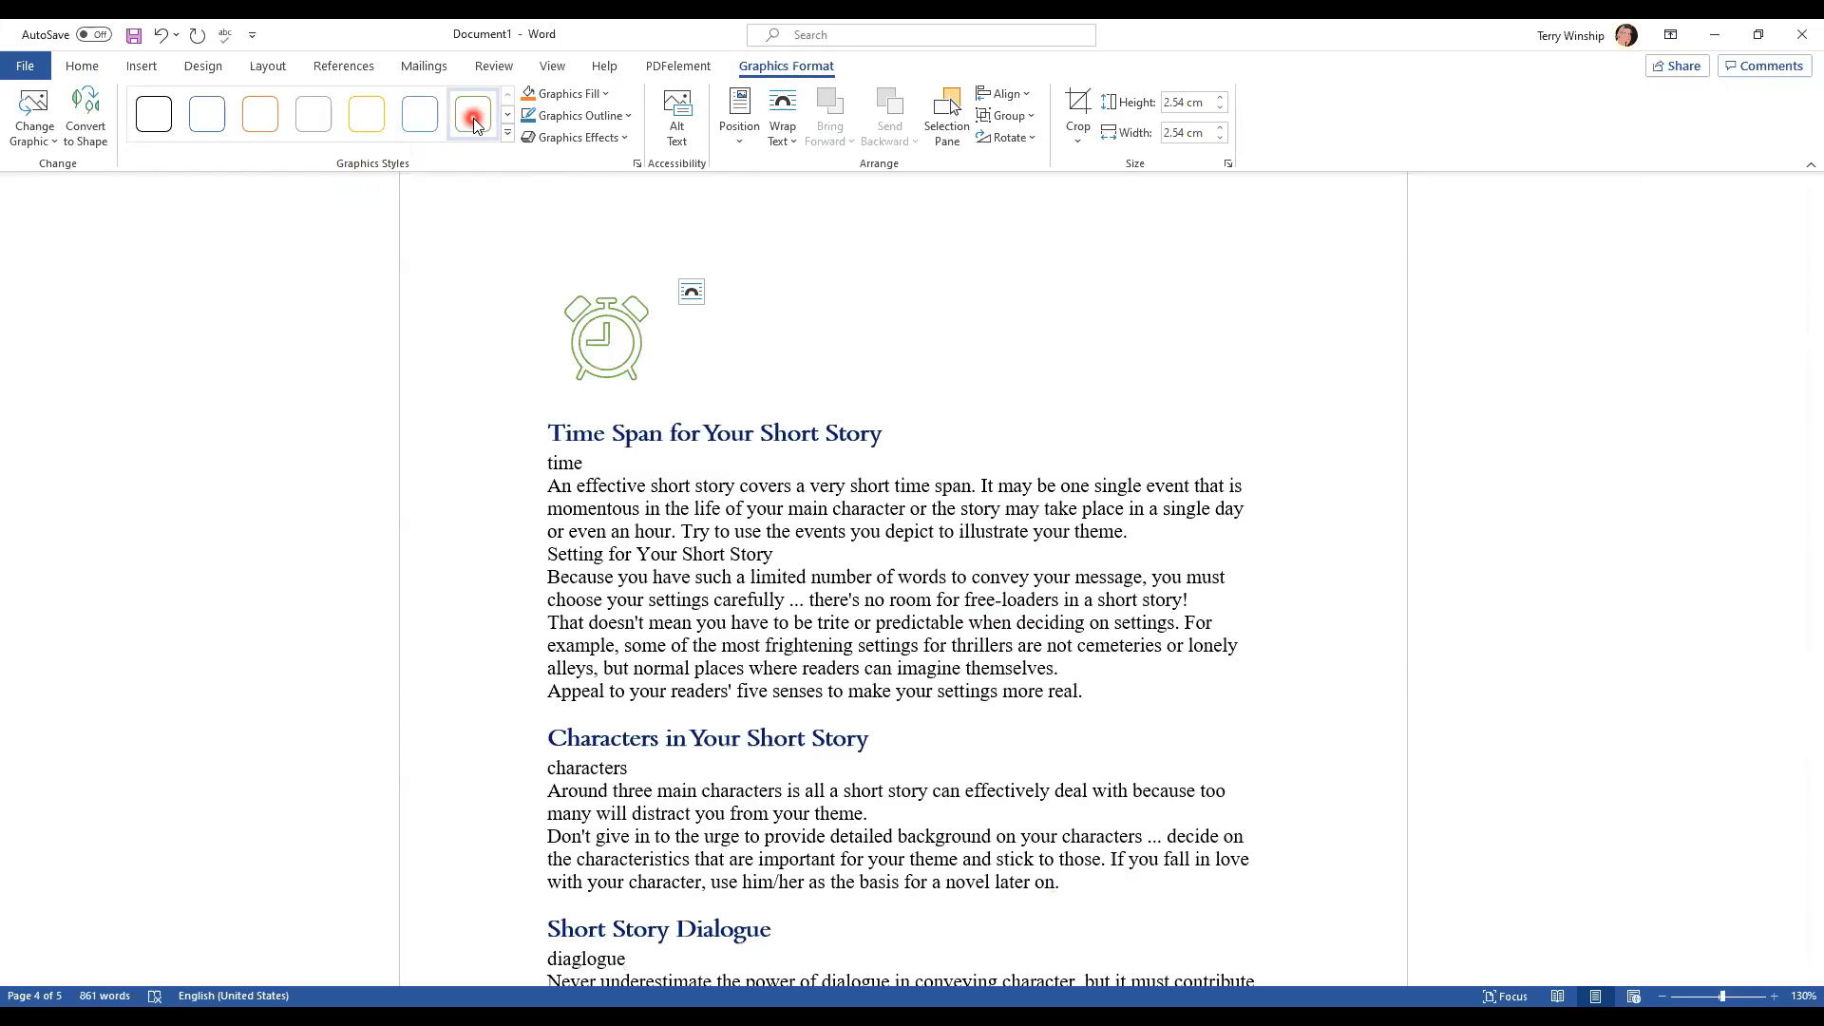
pyautogui.click(432, 122)
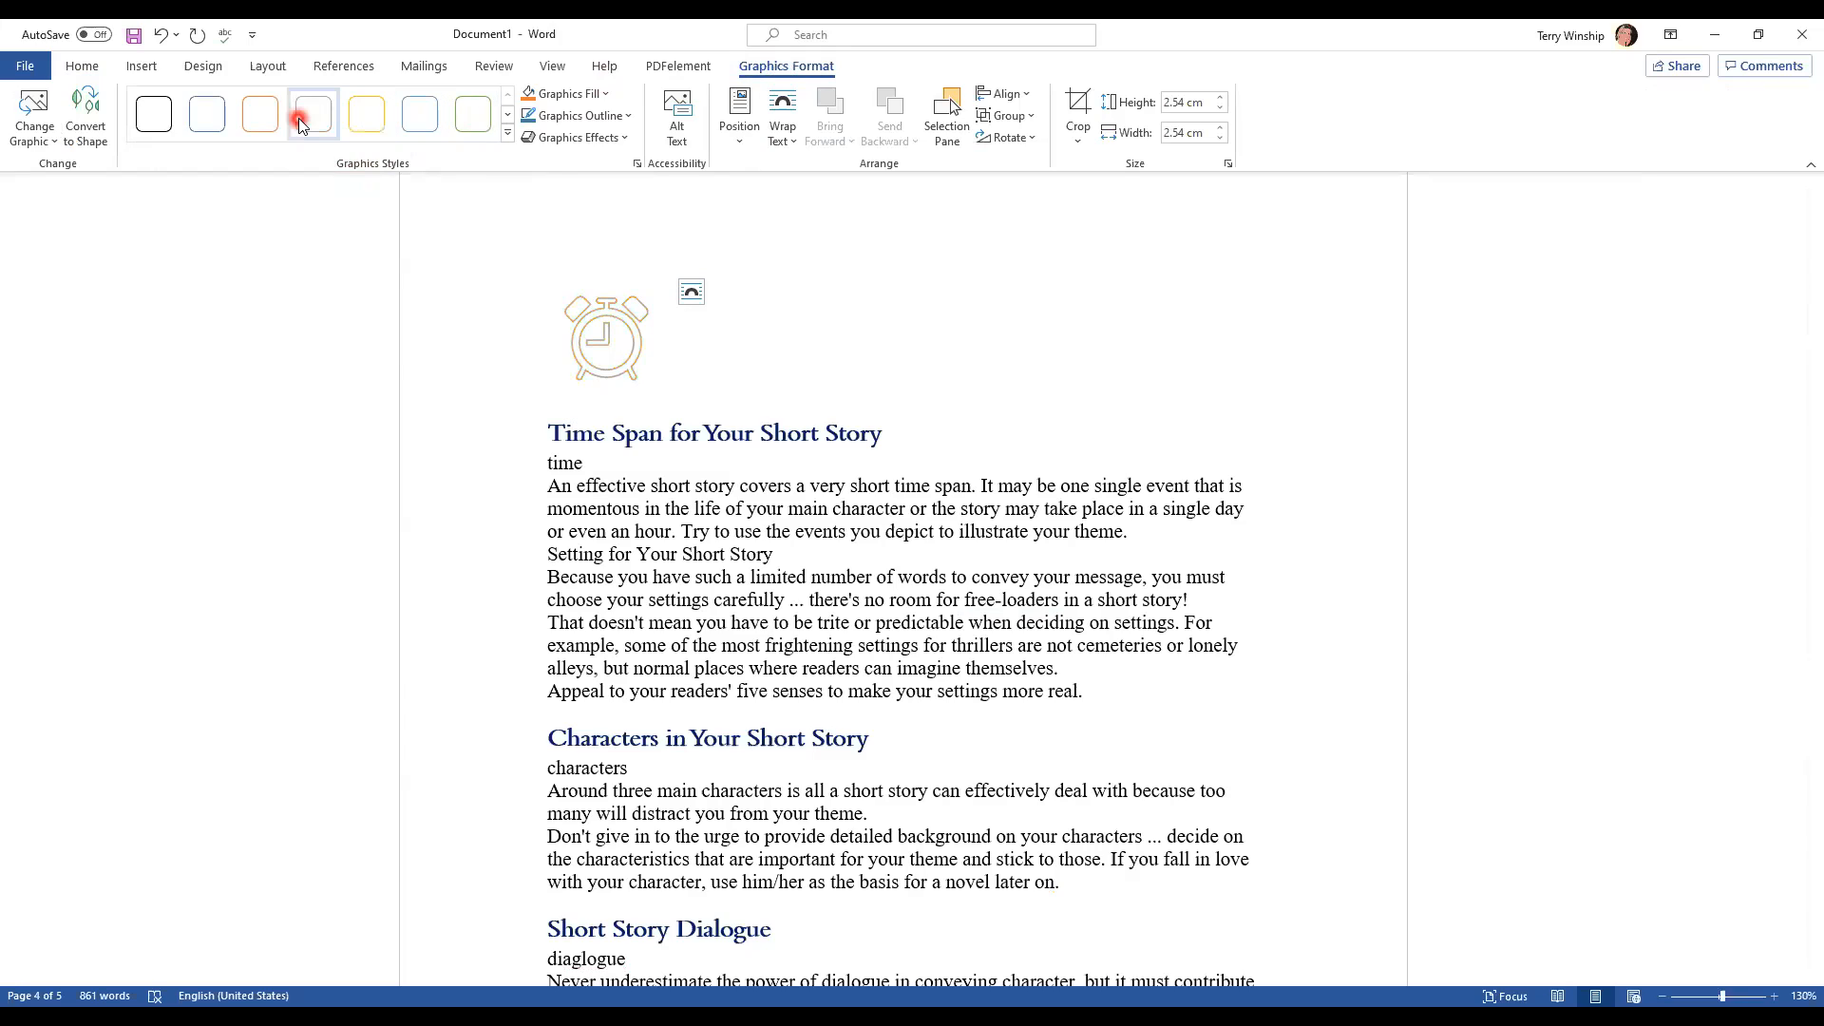
pyautogui.click(509, 137)
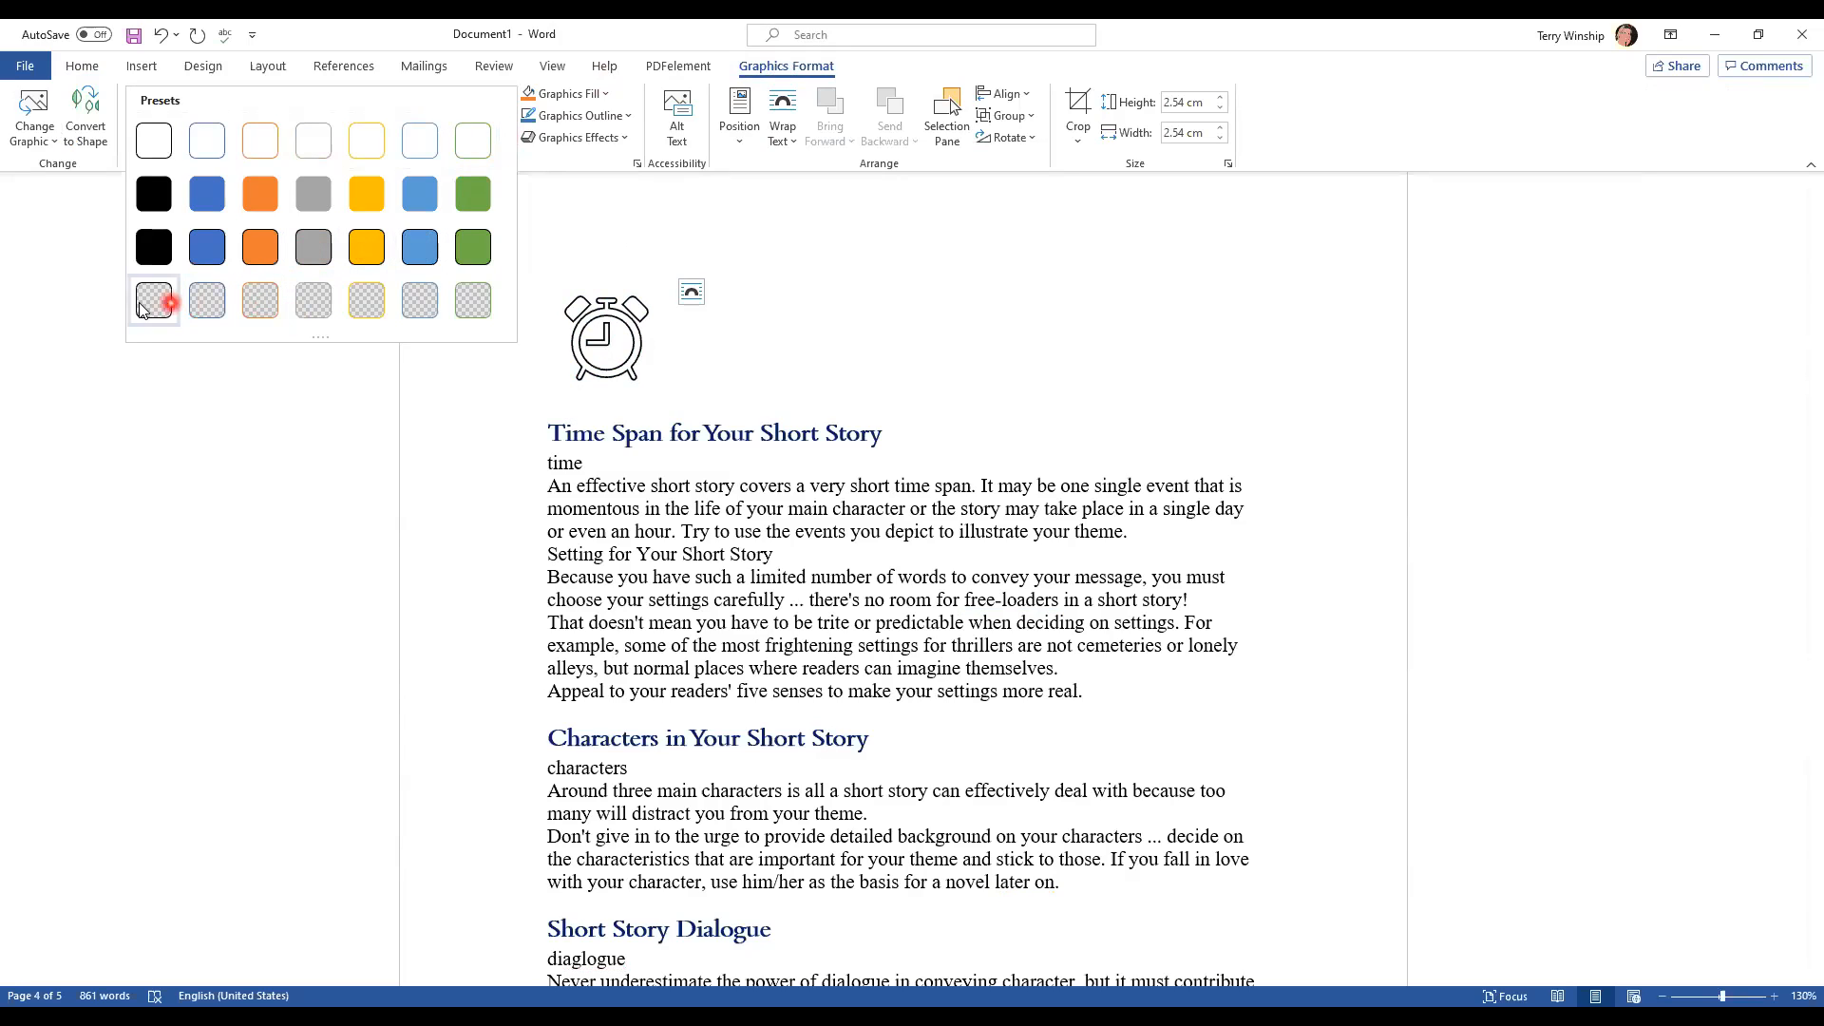
pyautogui.click(420, 154)
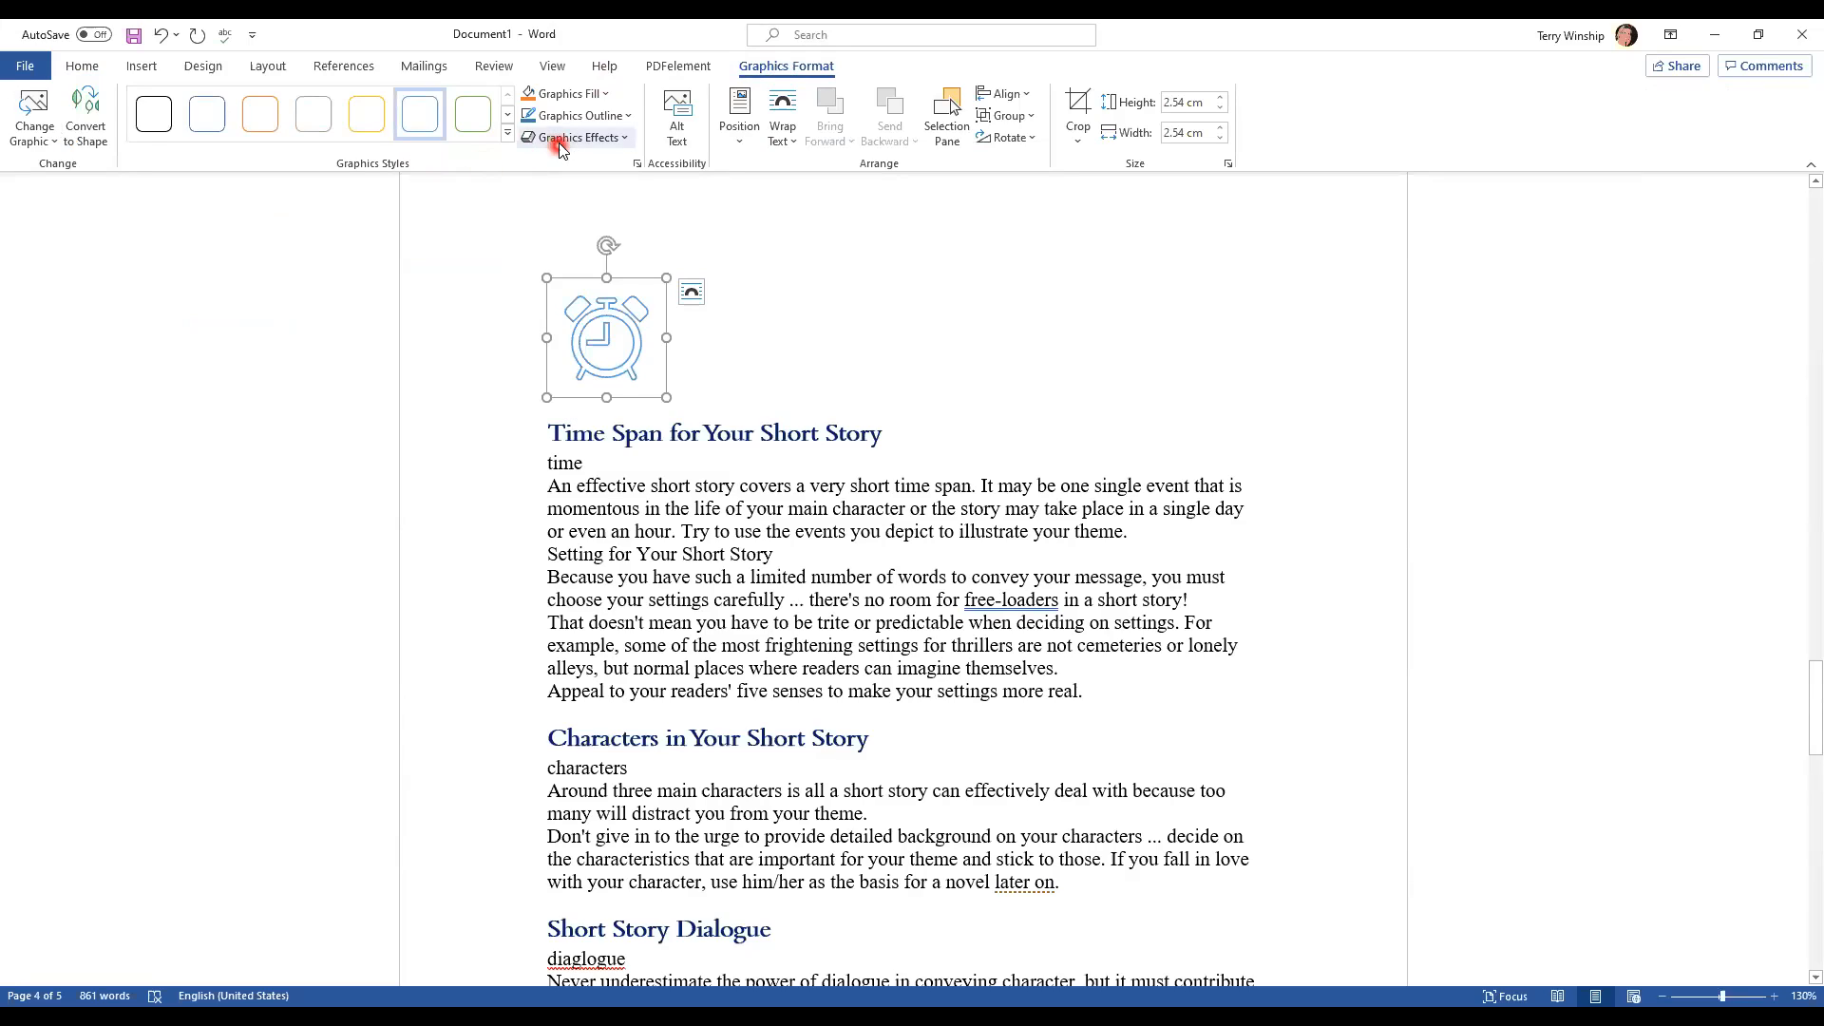
# Fill the alarm clock icon with the lightest blue theme shade and set its outline to standard yellow
pyautogui.click(607, 94)
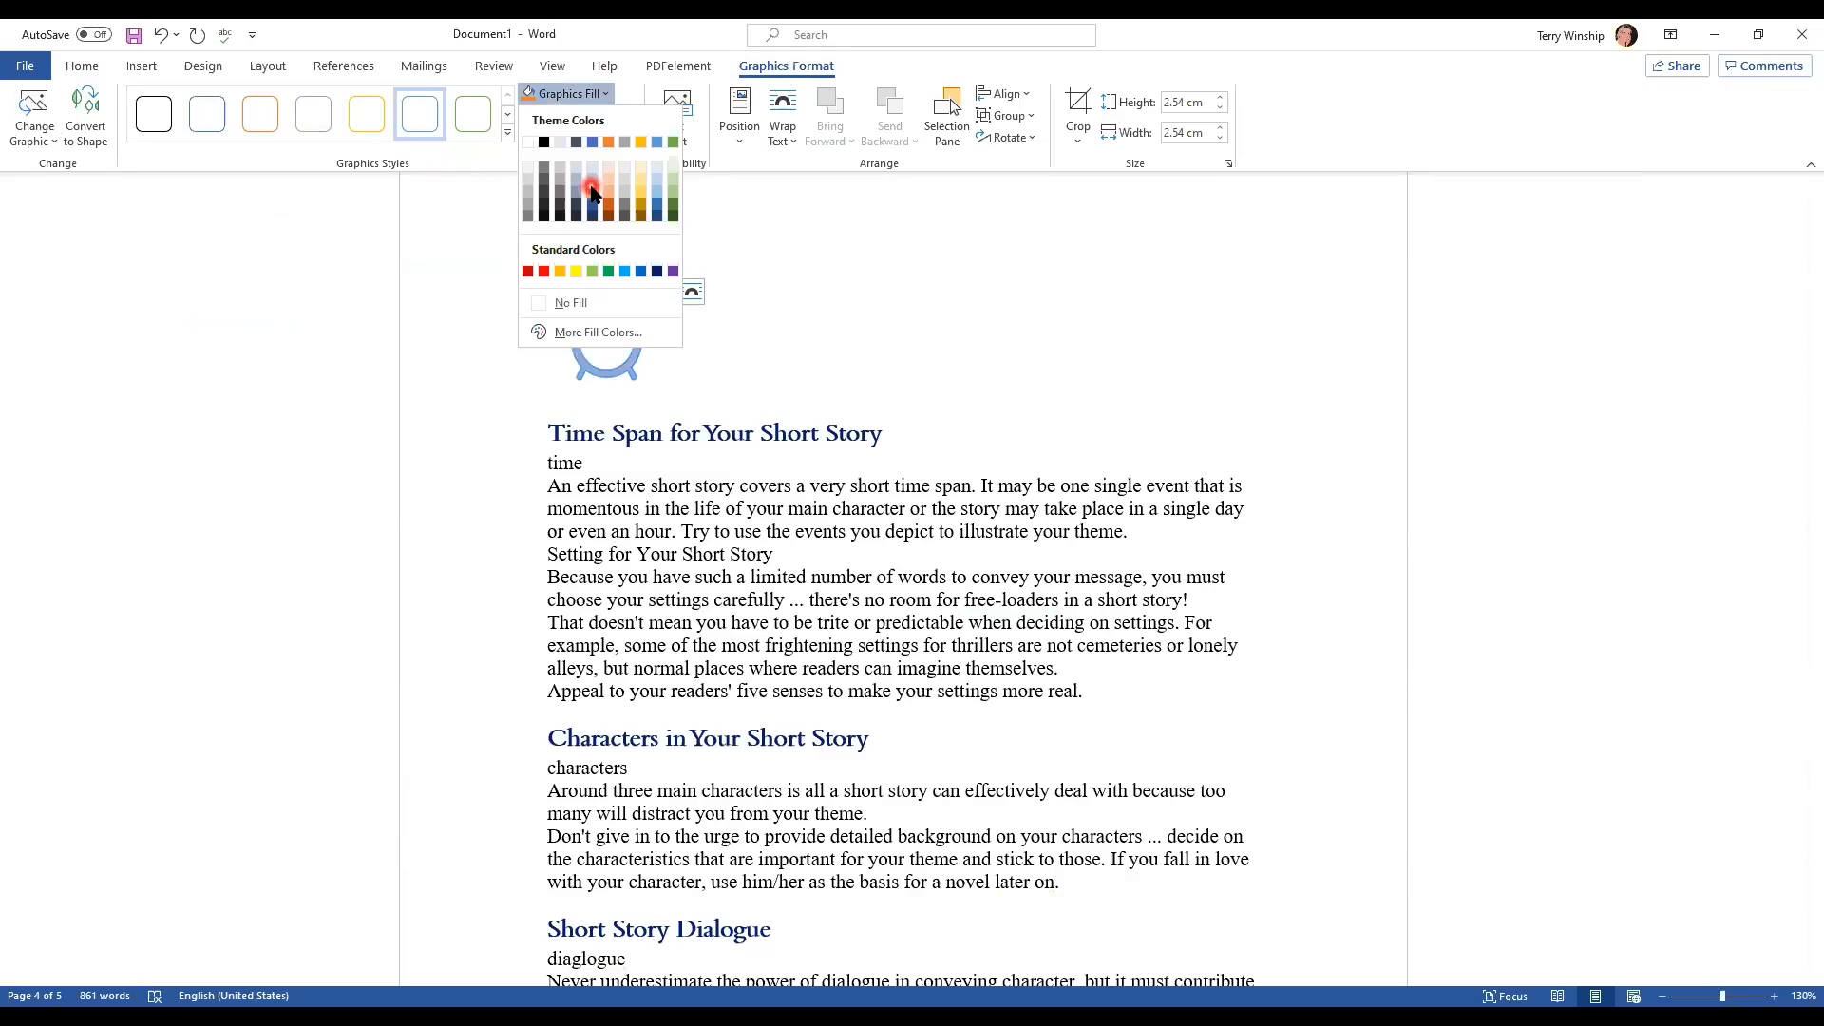
pyautogui.click(592, 168)
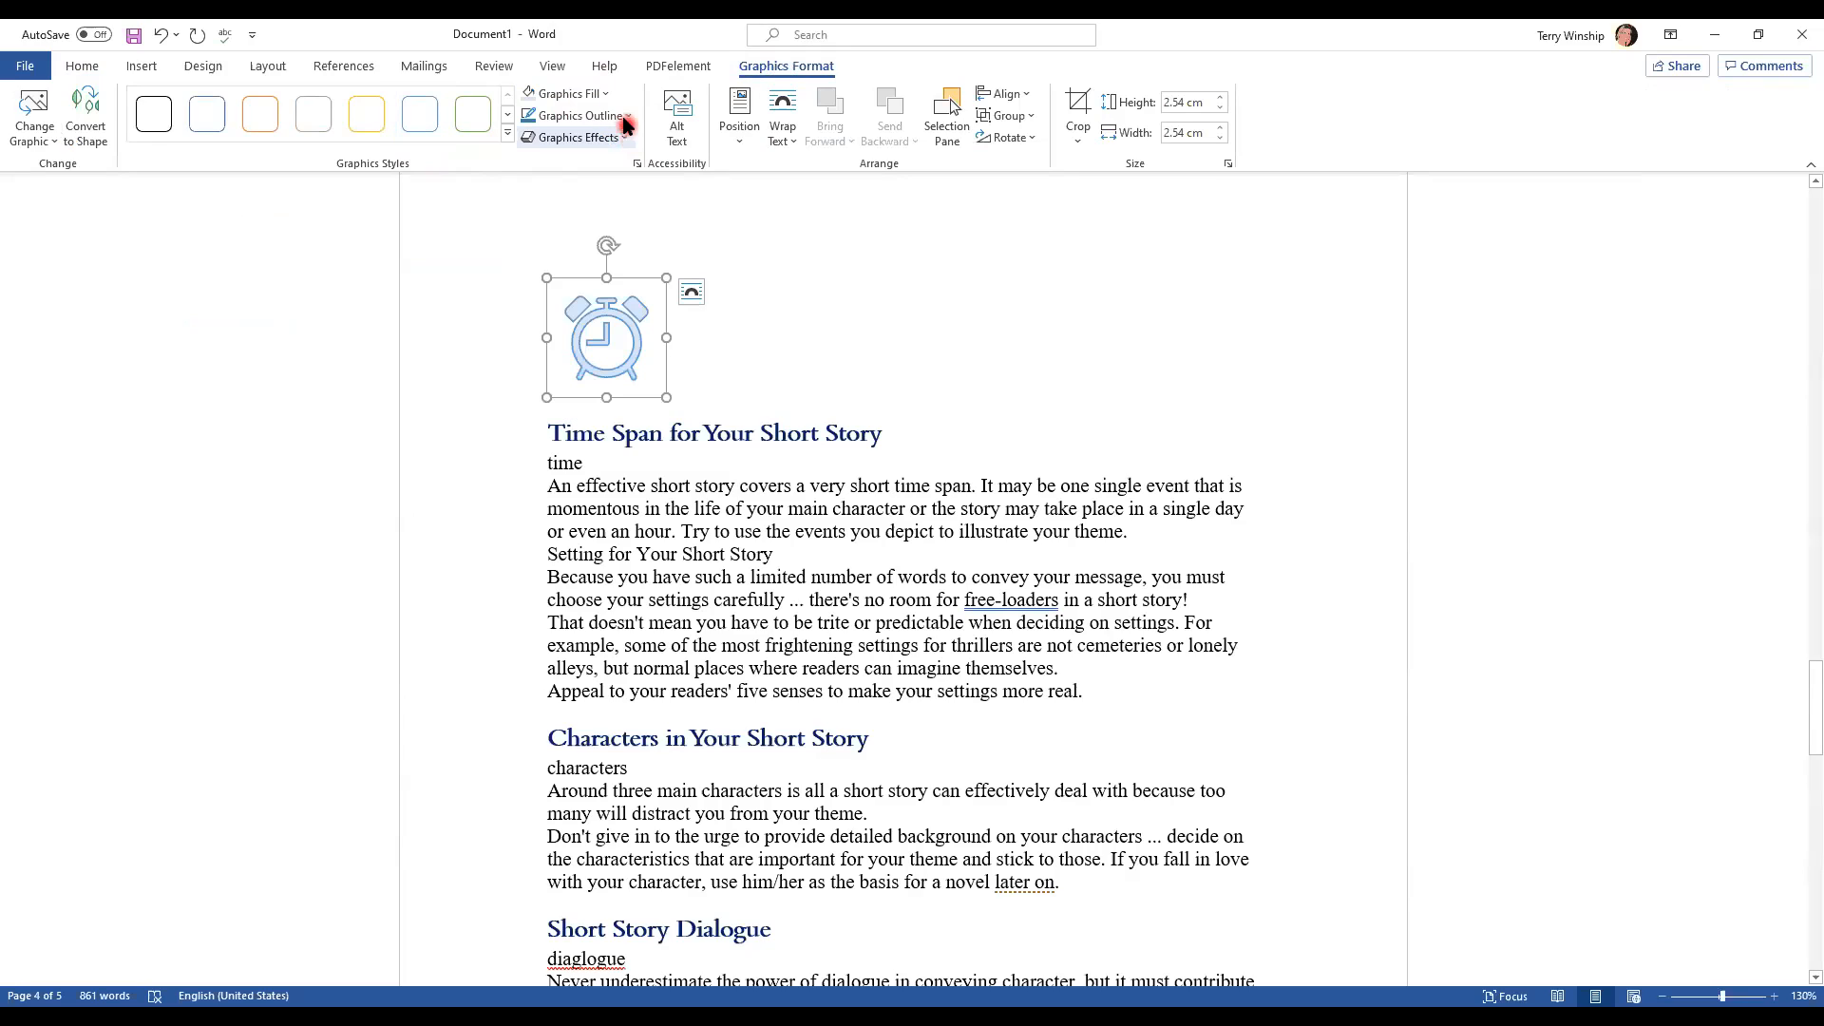
pyautogui.click(628, 116)
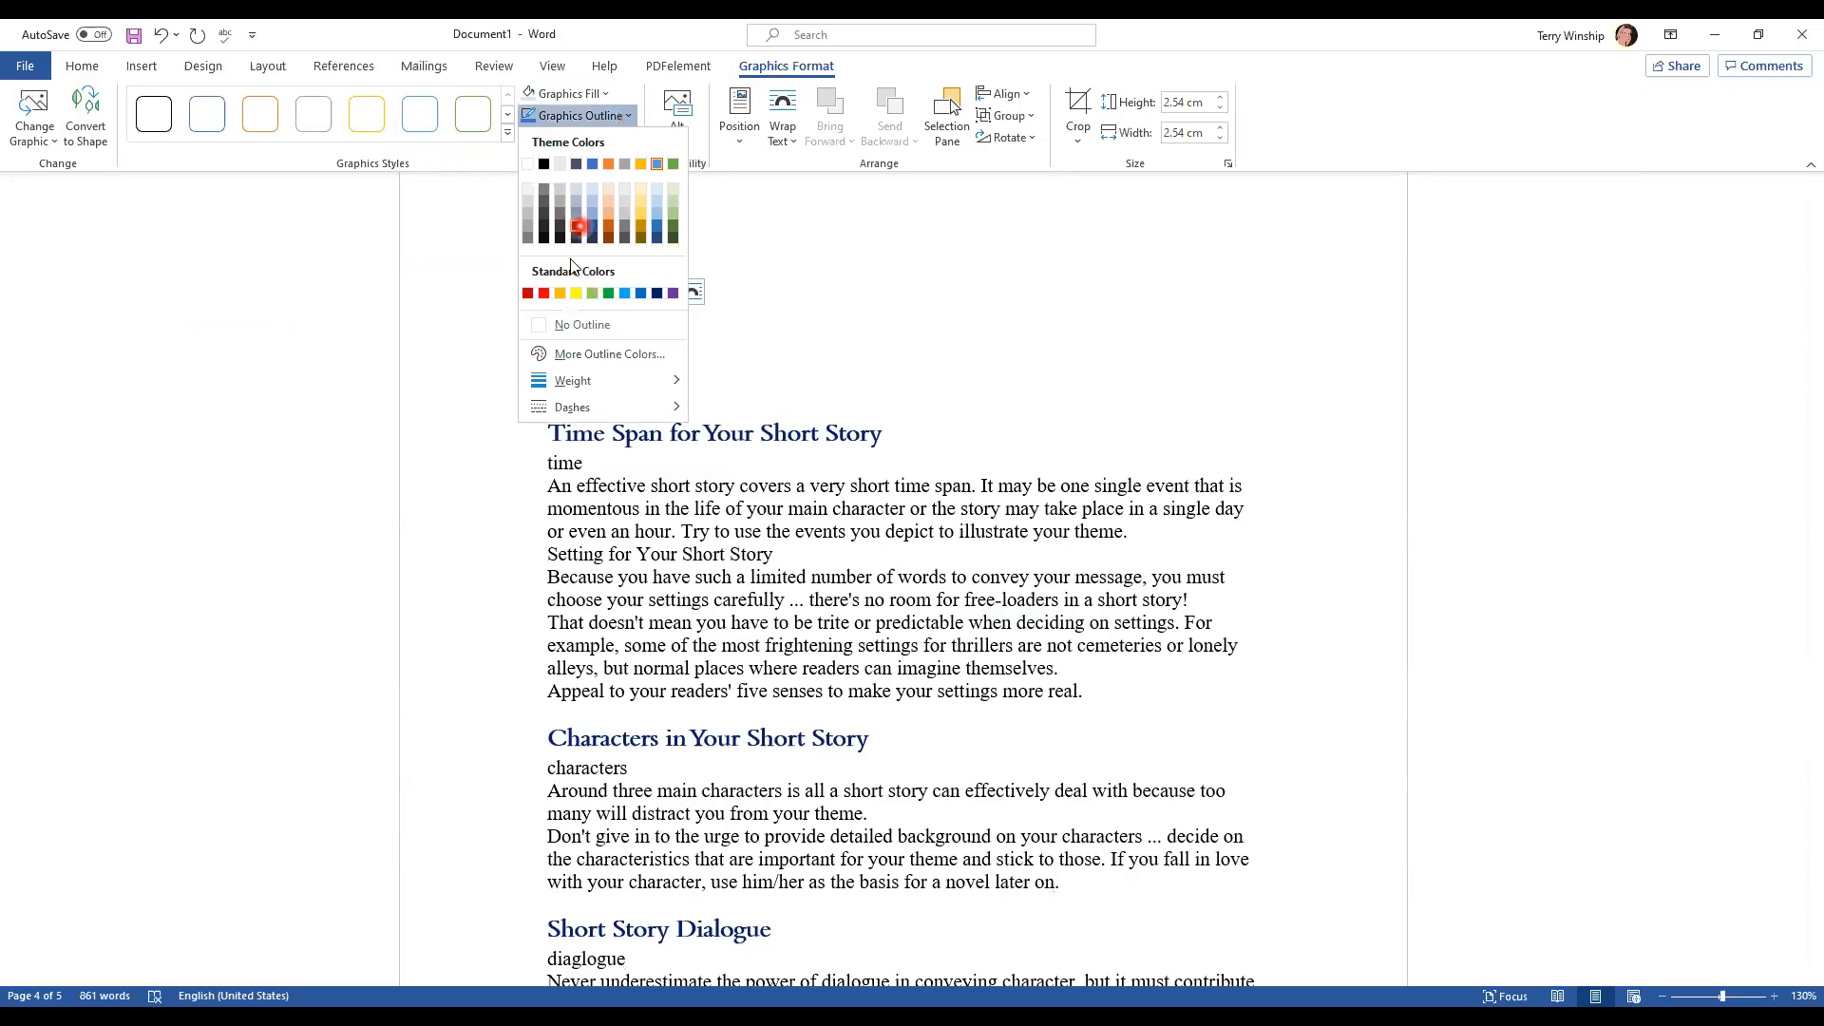
pyautogui.click(576, 294)
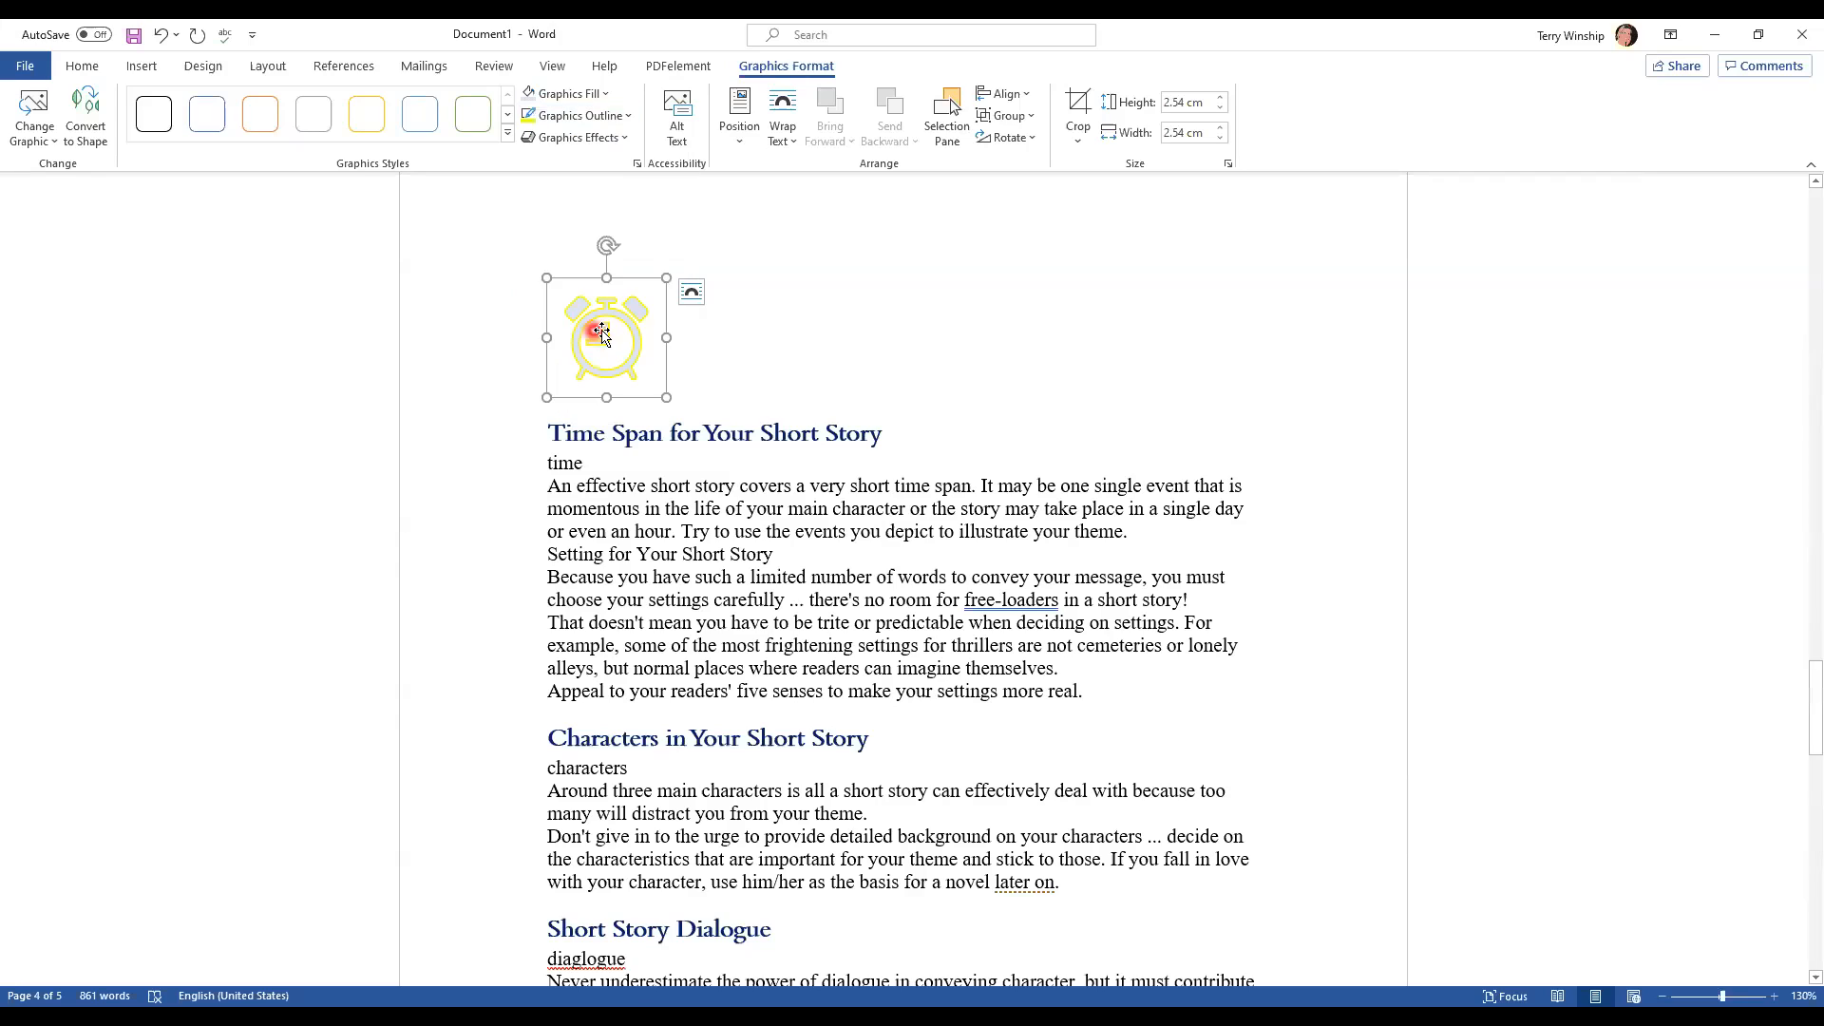
# Apply the full reflection variation from the second row of presets to the alarm clock icon
pyautogui.click(622, 138)
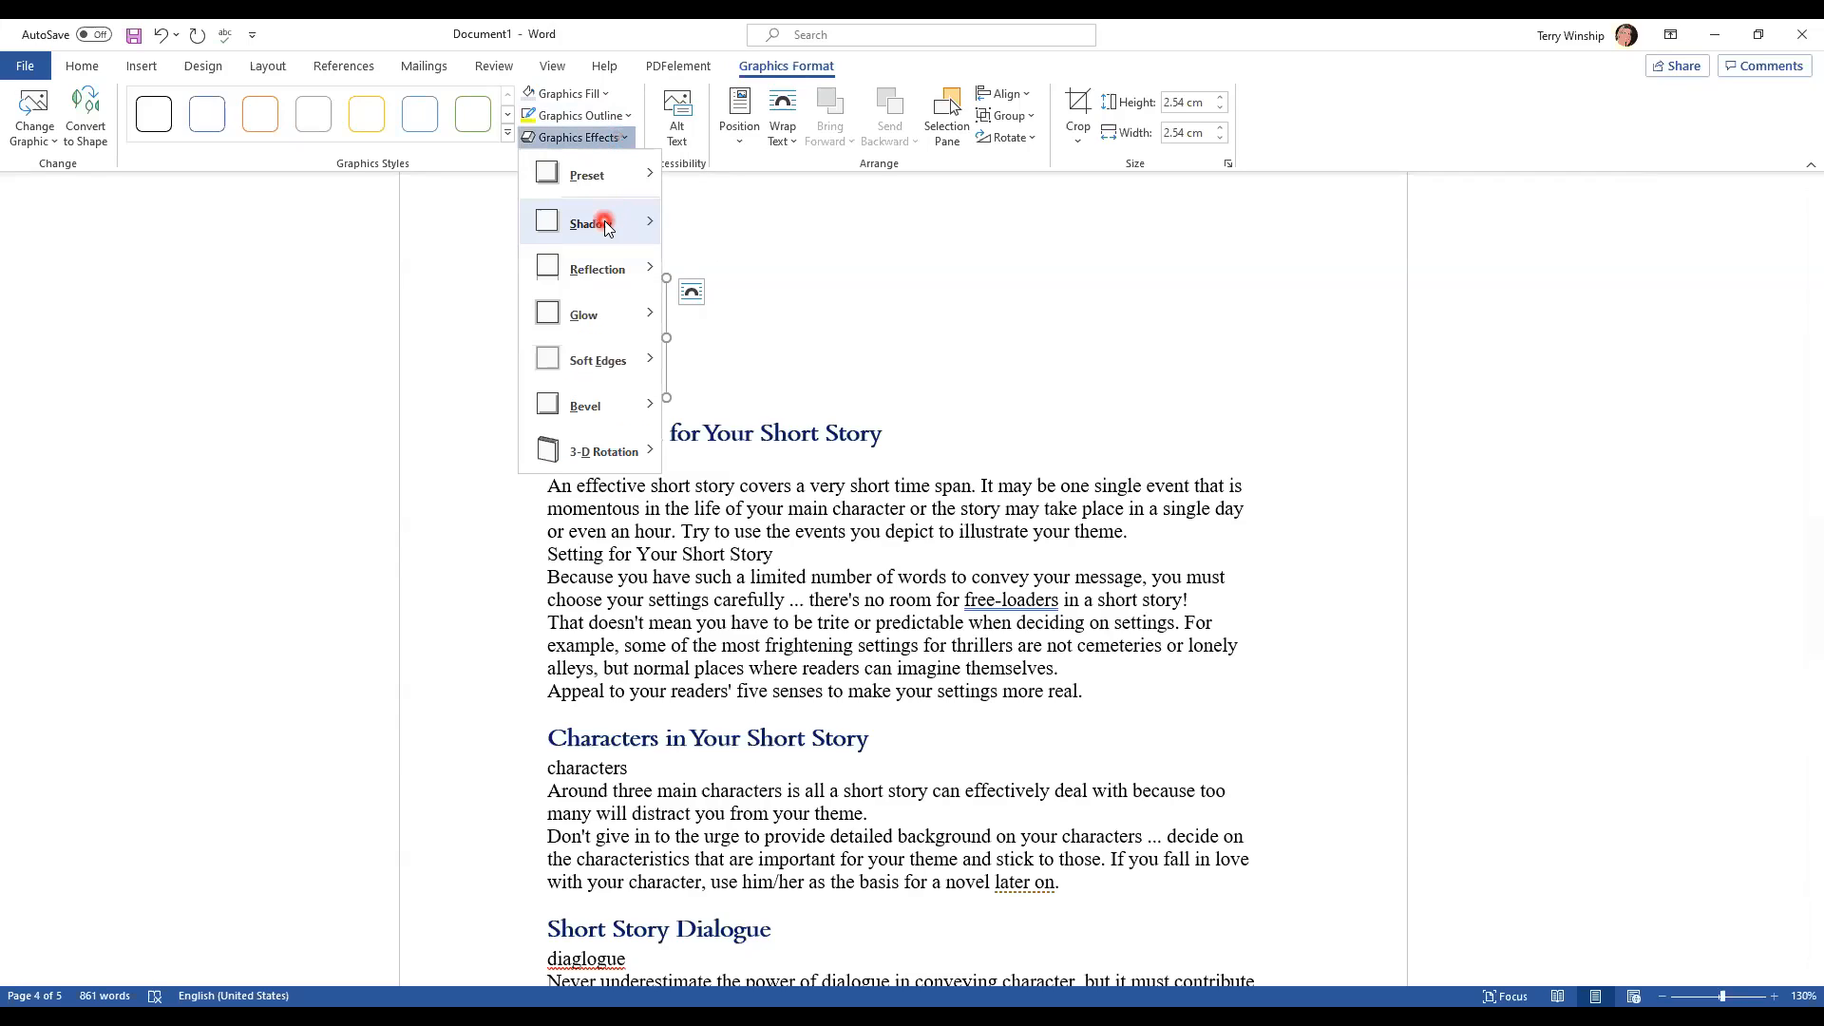
pyautogui.click(614, 317)
pyautogui.click(623, 284)
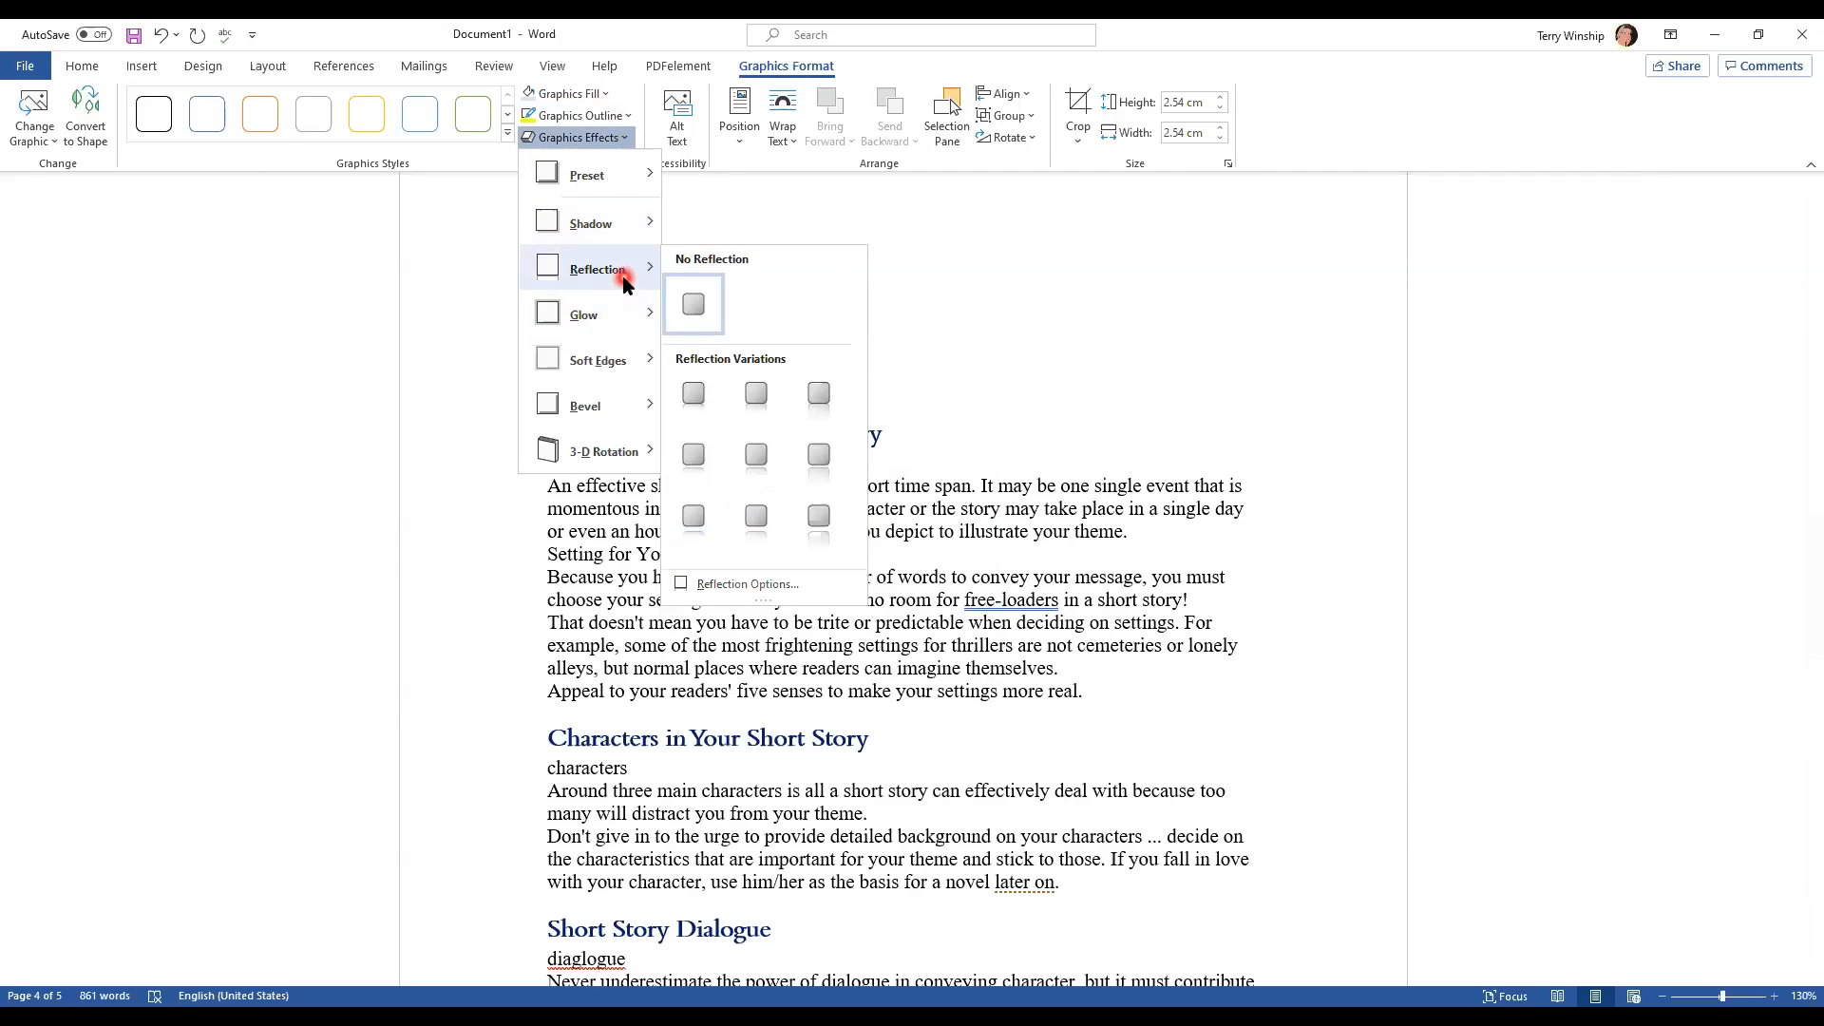
pyautogui.click(819, 464)
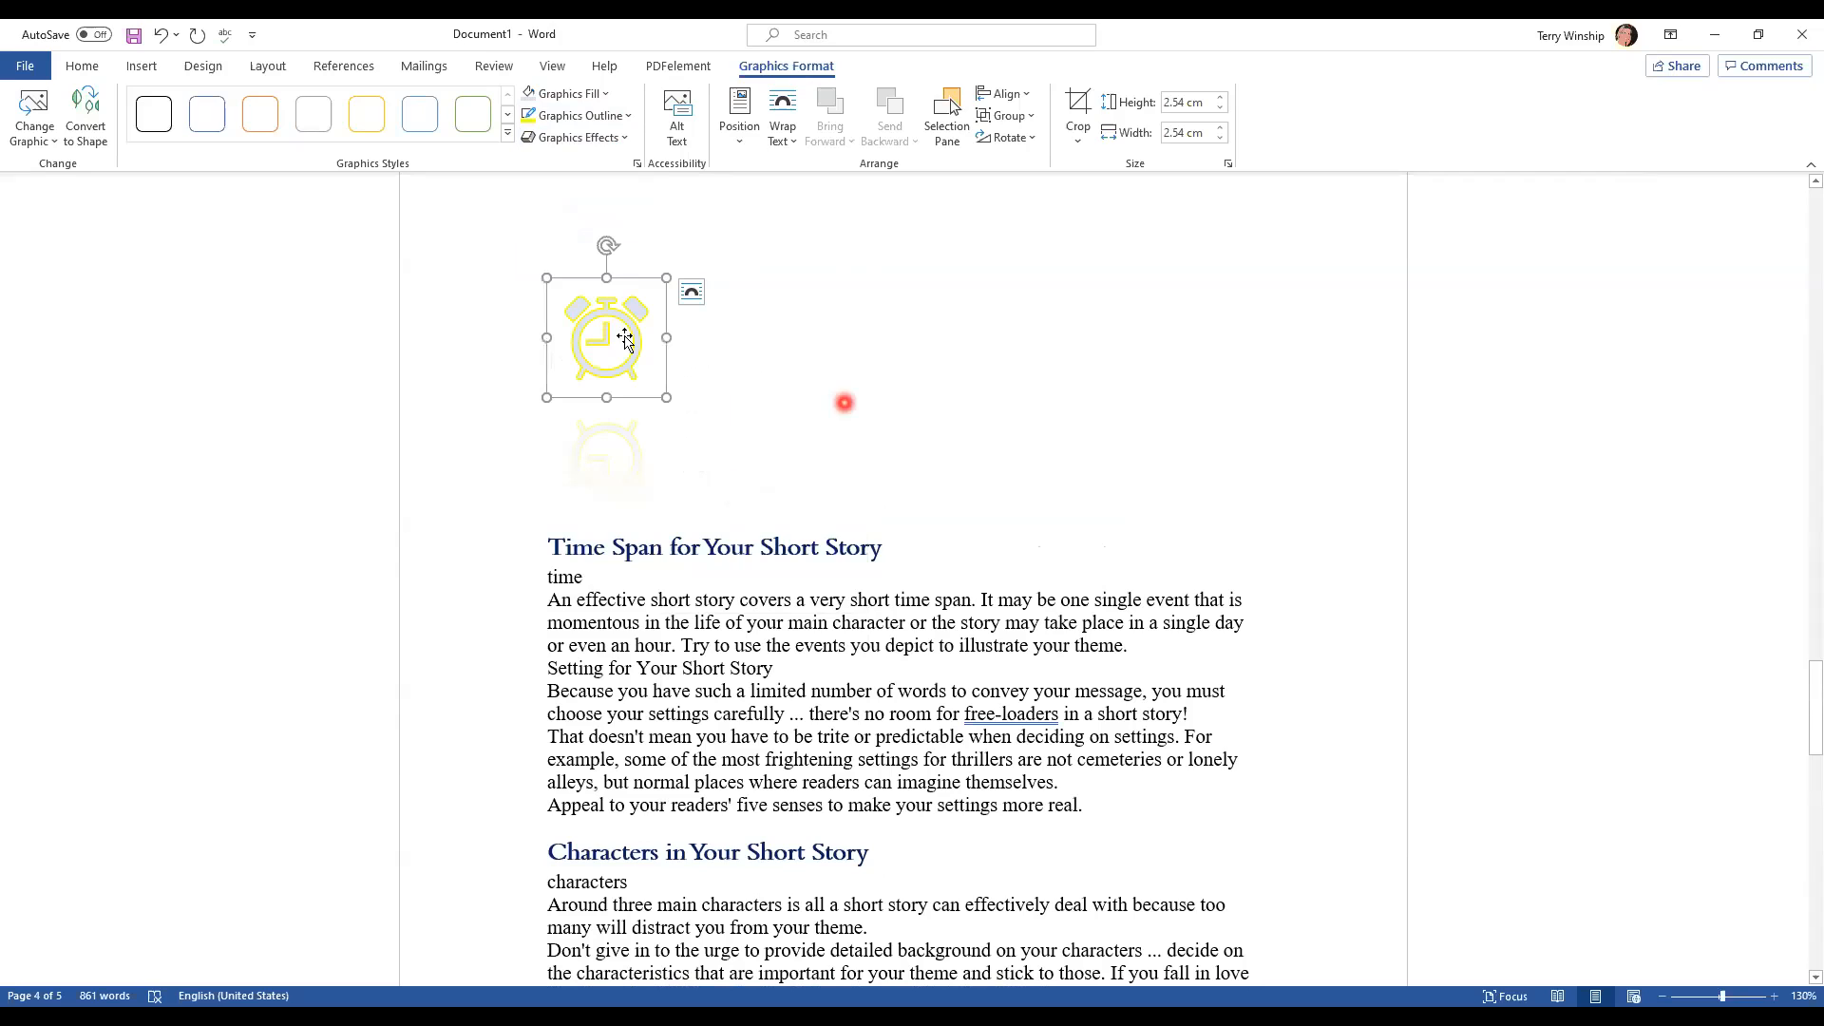
# Reapply the light blue outline preset style to the alarm clock icon, overriding it with a medium blue fill and yellow outline
pyautogui.click(428, 125)
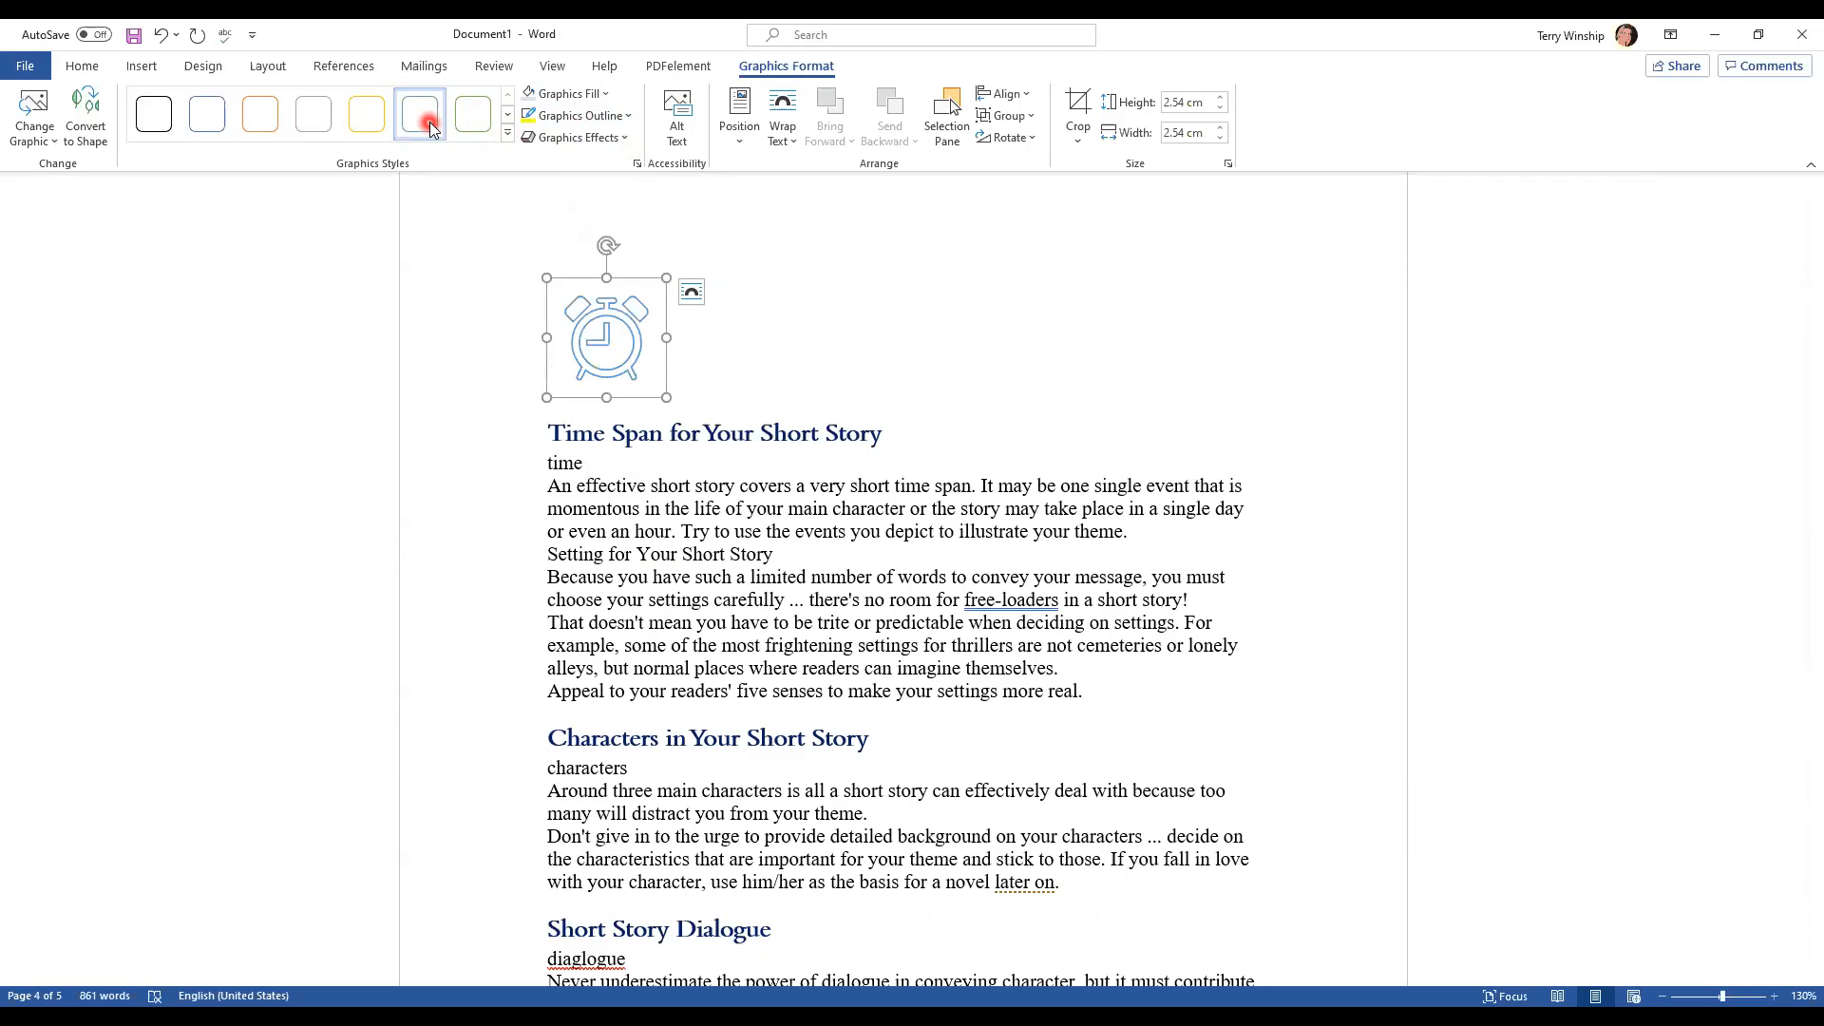
pyautogui.click(504, 138)
pyautogui.click(605, 95)
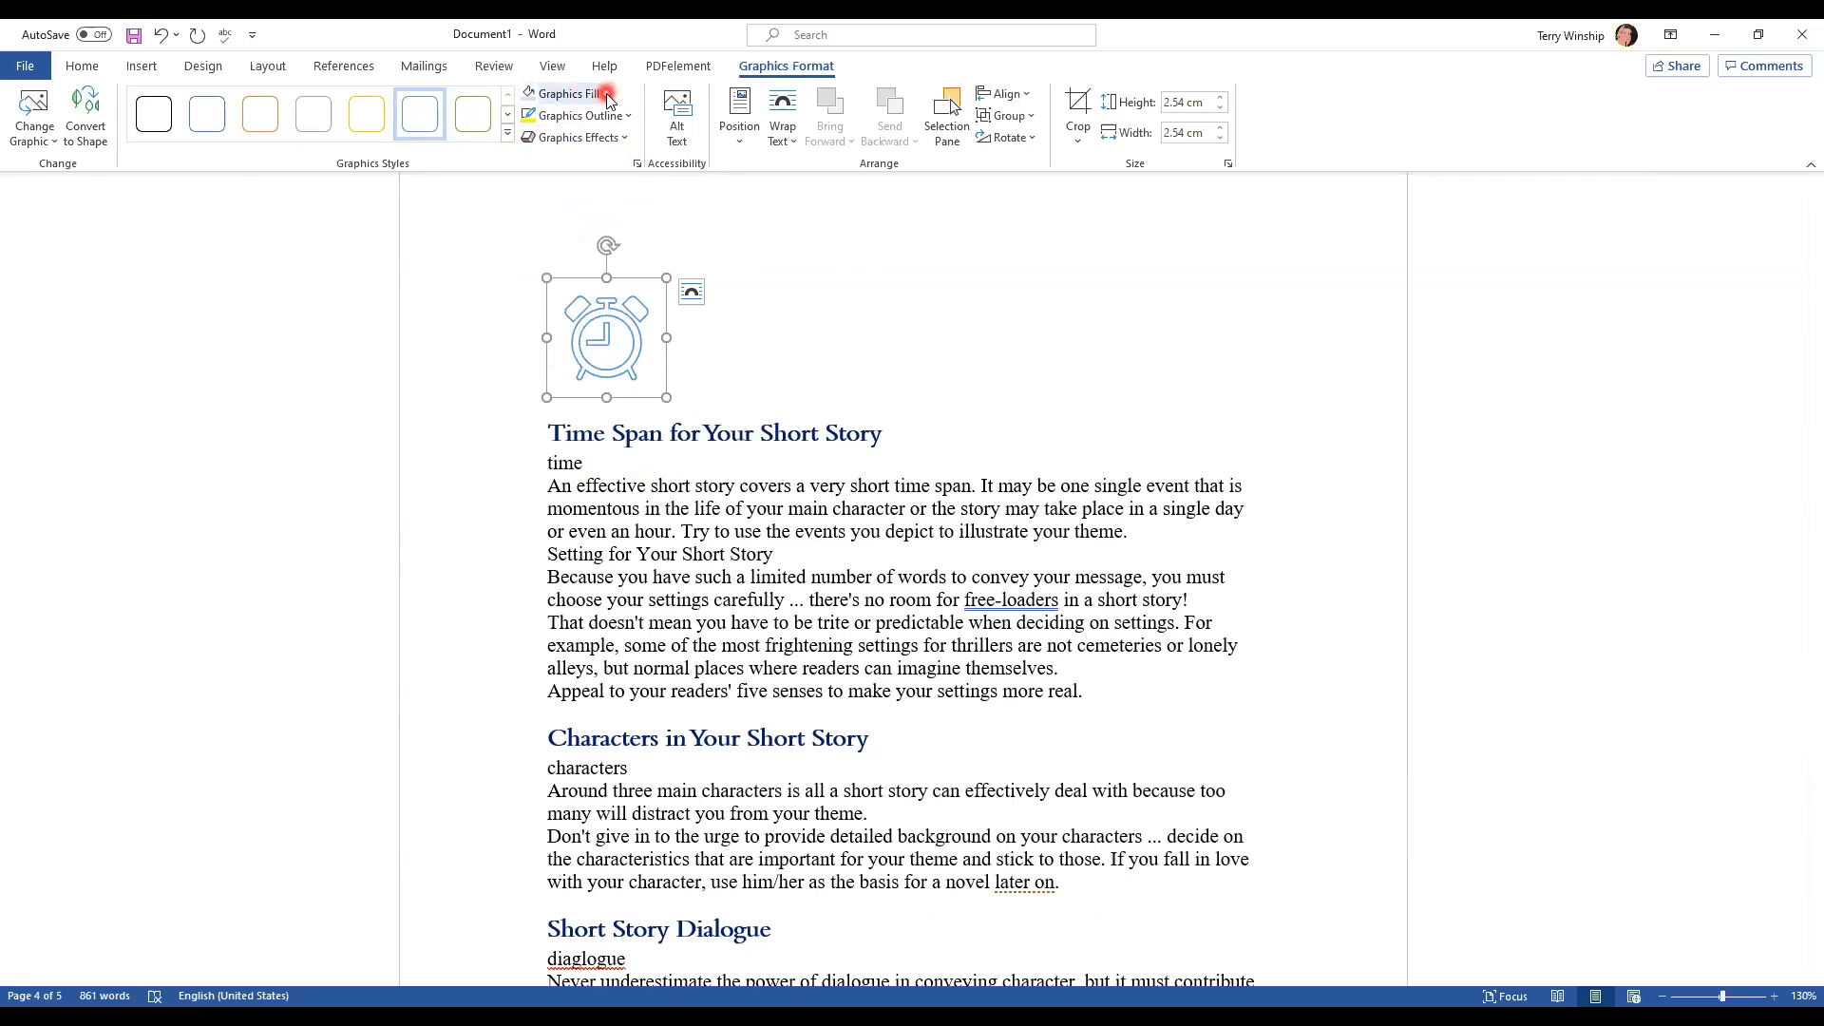
pyautogui.click(596, 143)
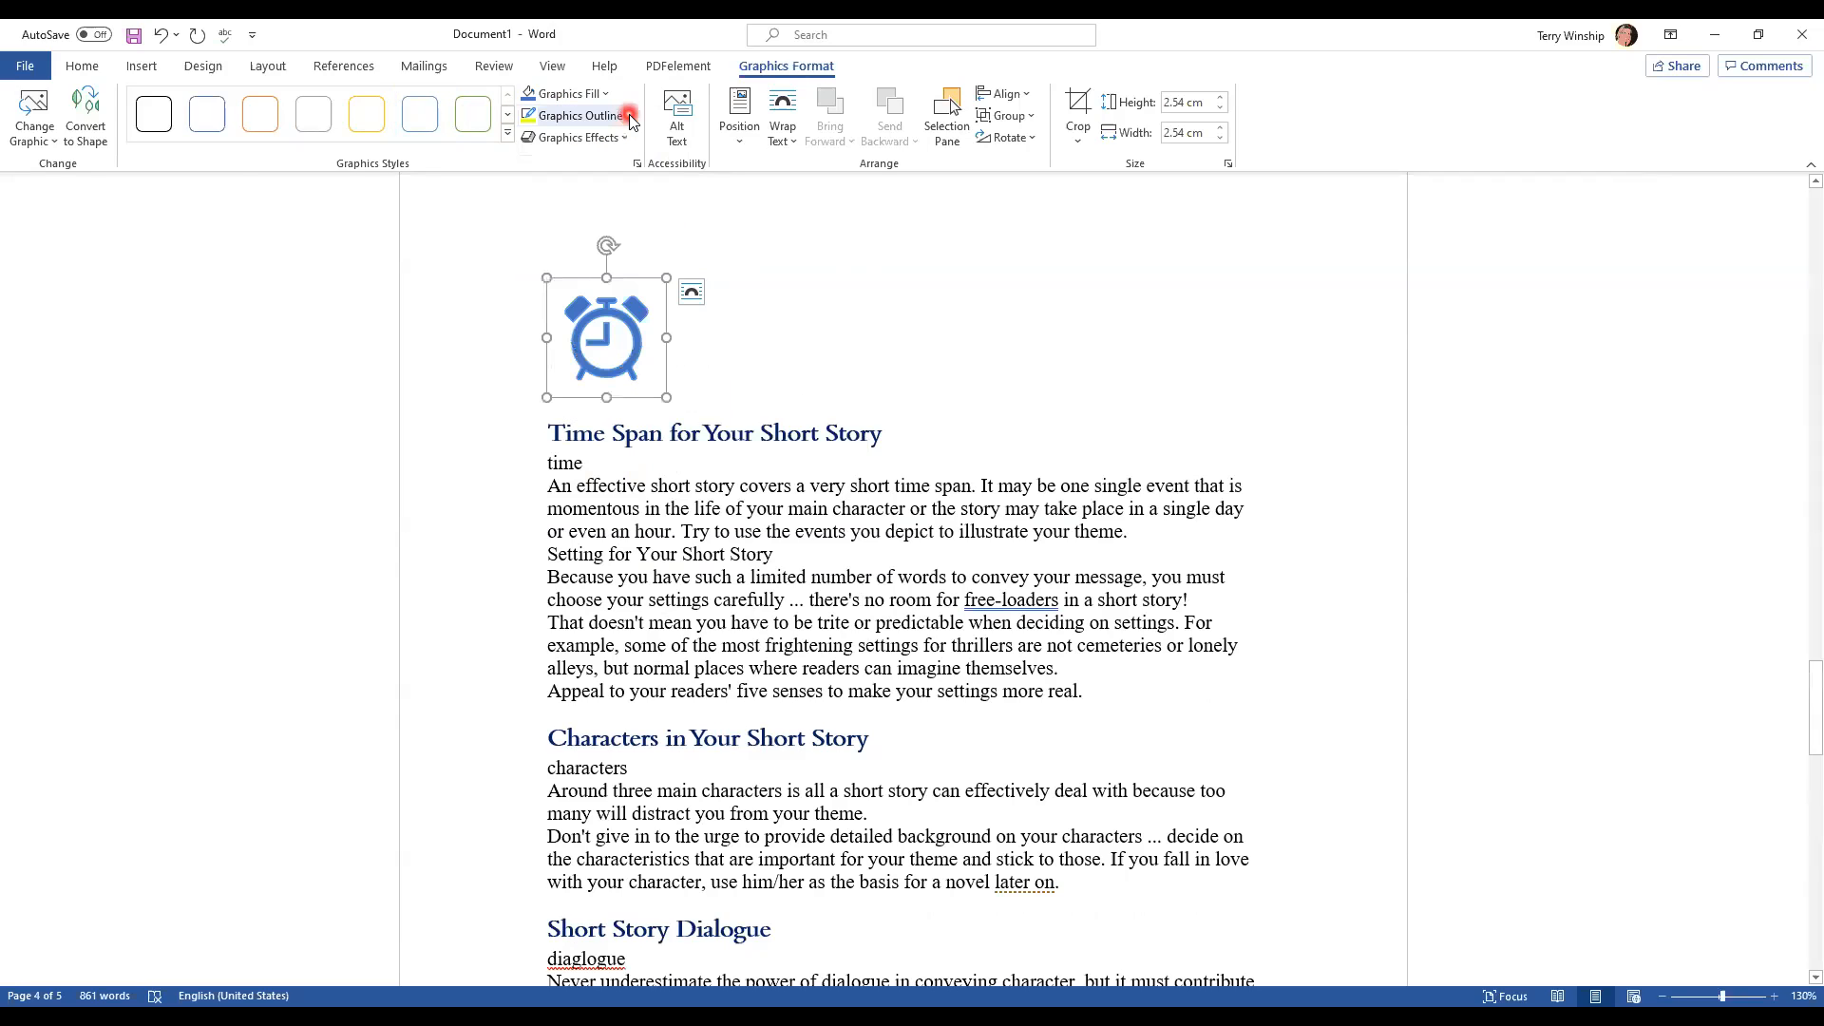
pyautogui.click(630, 119)
pyautogui.click(576, 287)
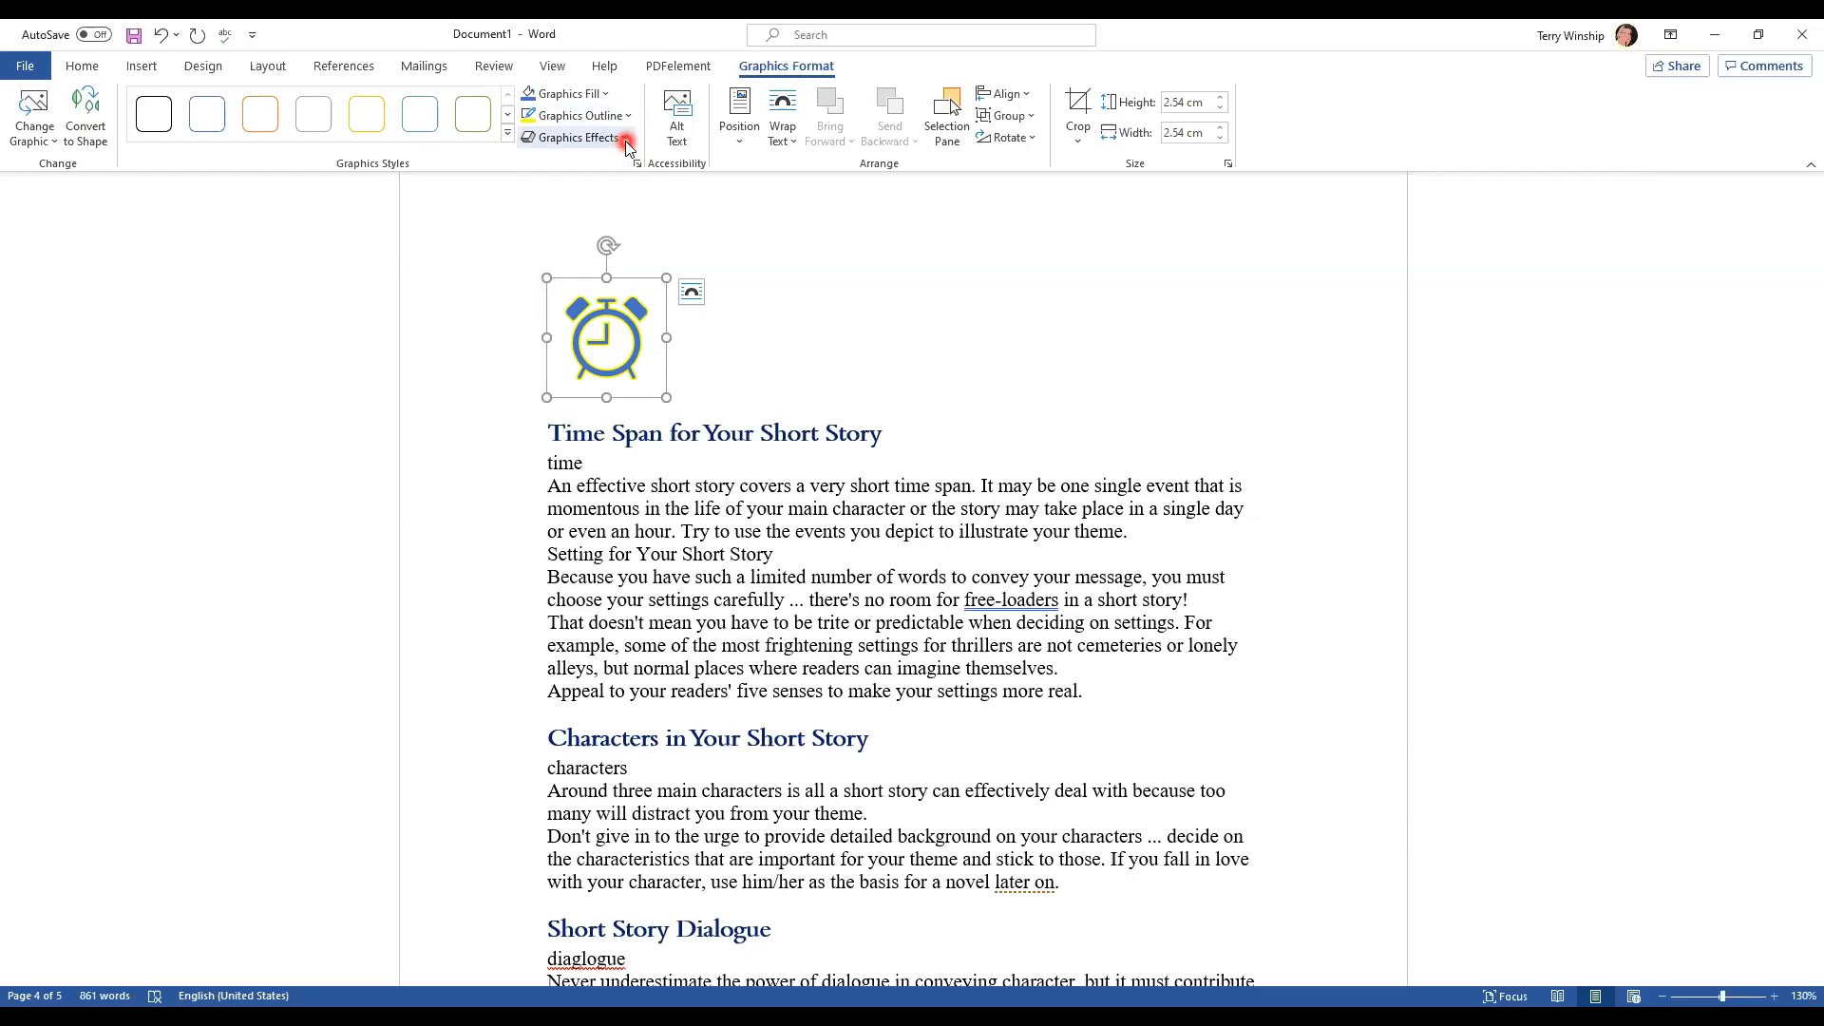
# Apply the last reflection variation in the third row of presets to the alarm clock icon and deselect it
pyautogui.click(627, 139)
pyautogui.moveTo(598, 269)
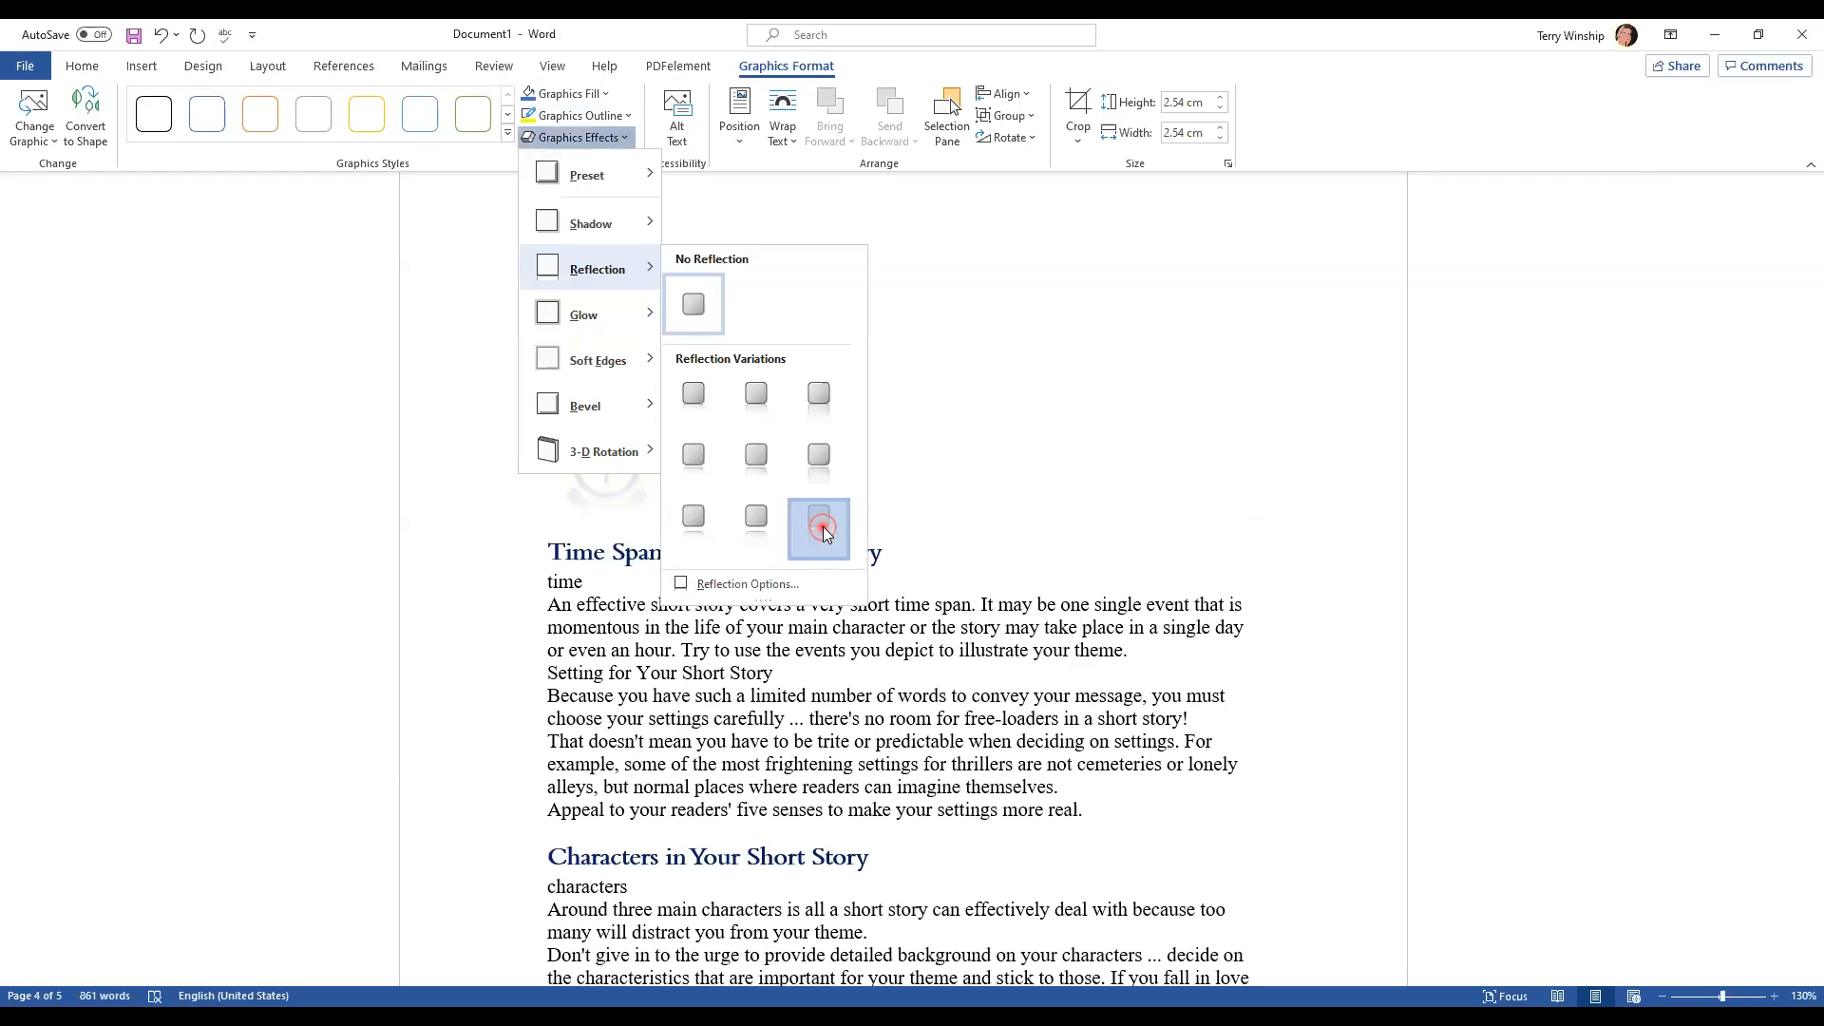
pyautogui.click(823, 533)
pyautogui.click(672, 326)
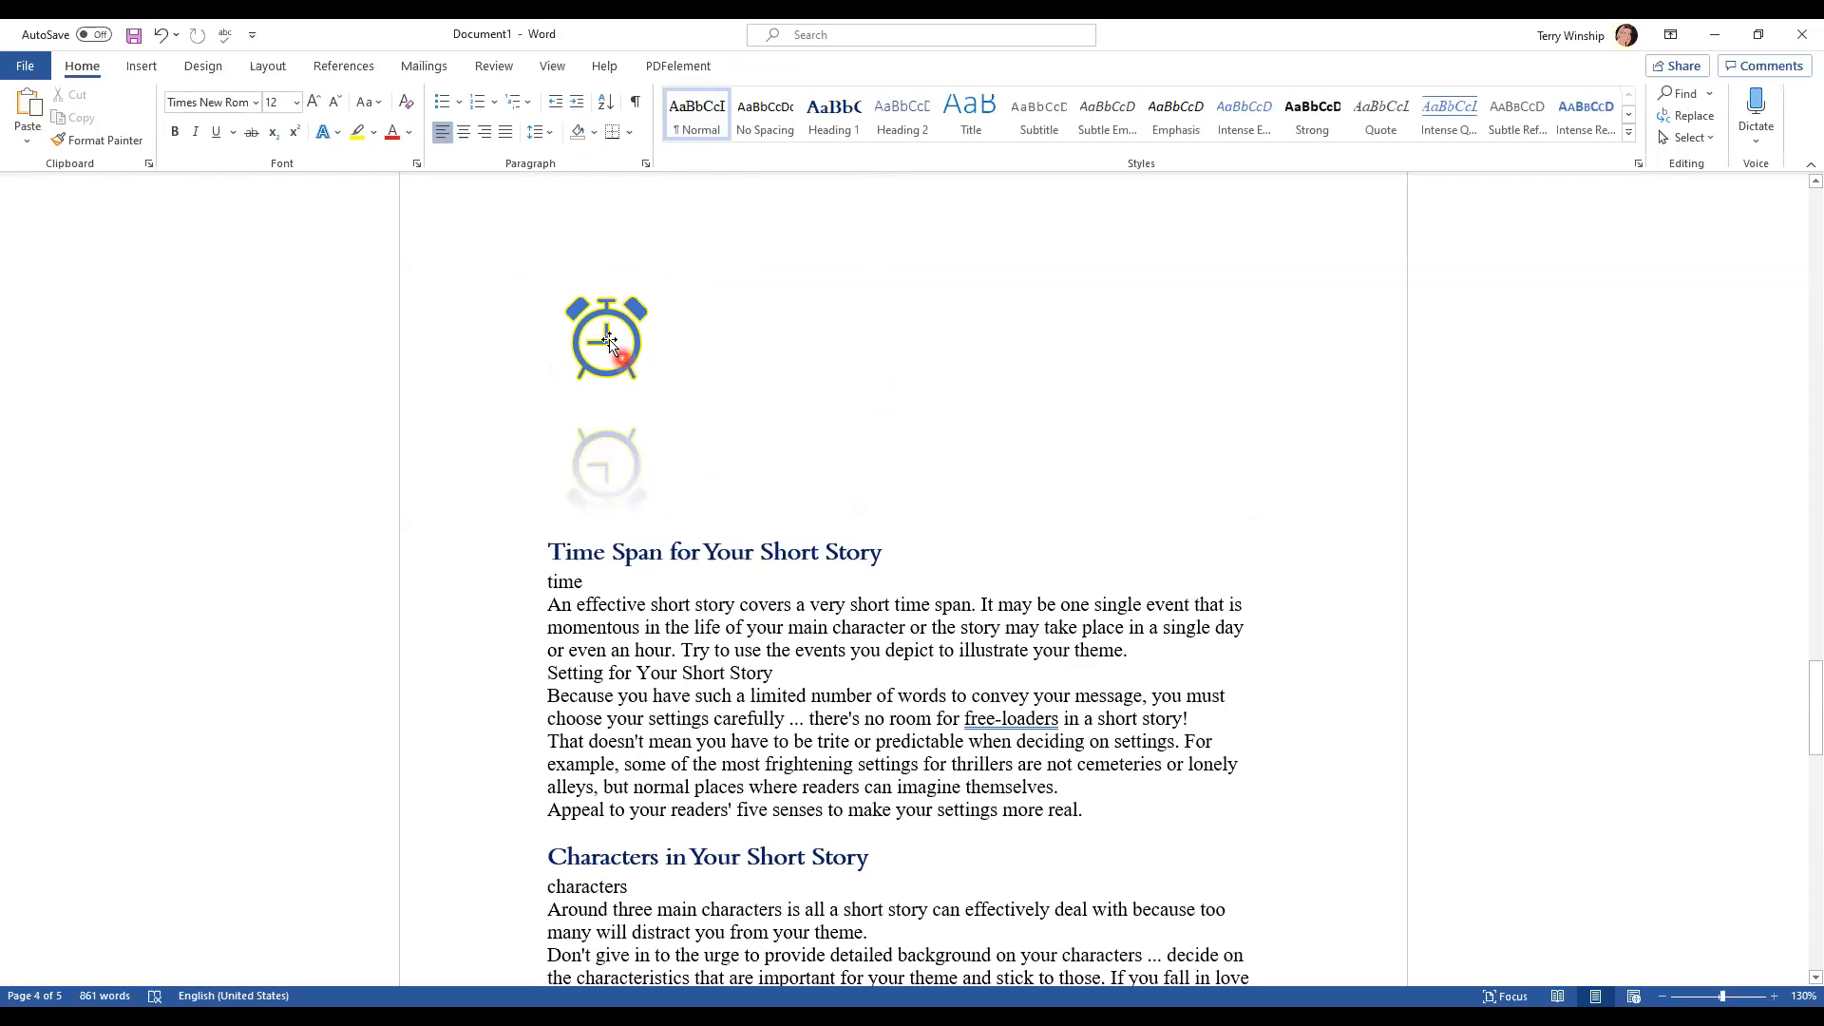
pyautogui.click(609, 342)
pyautogui.click(822, 279)
pyautogui.click(644, 325)
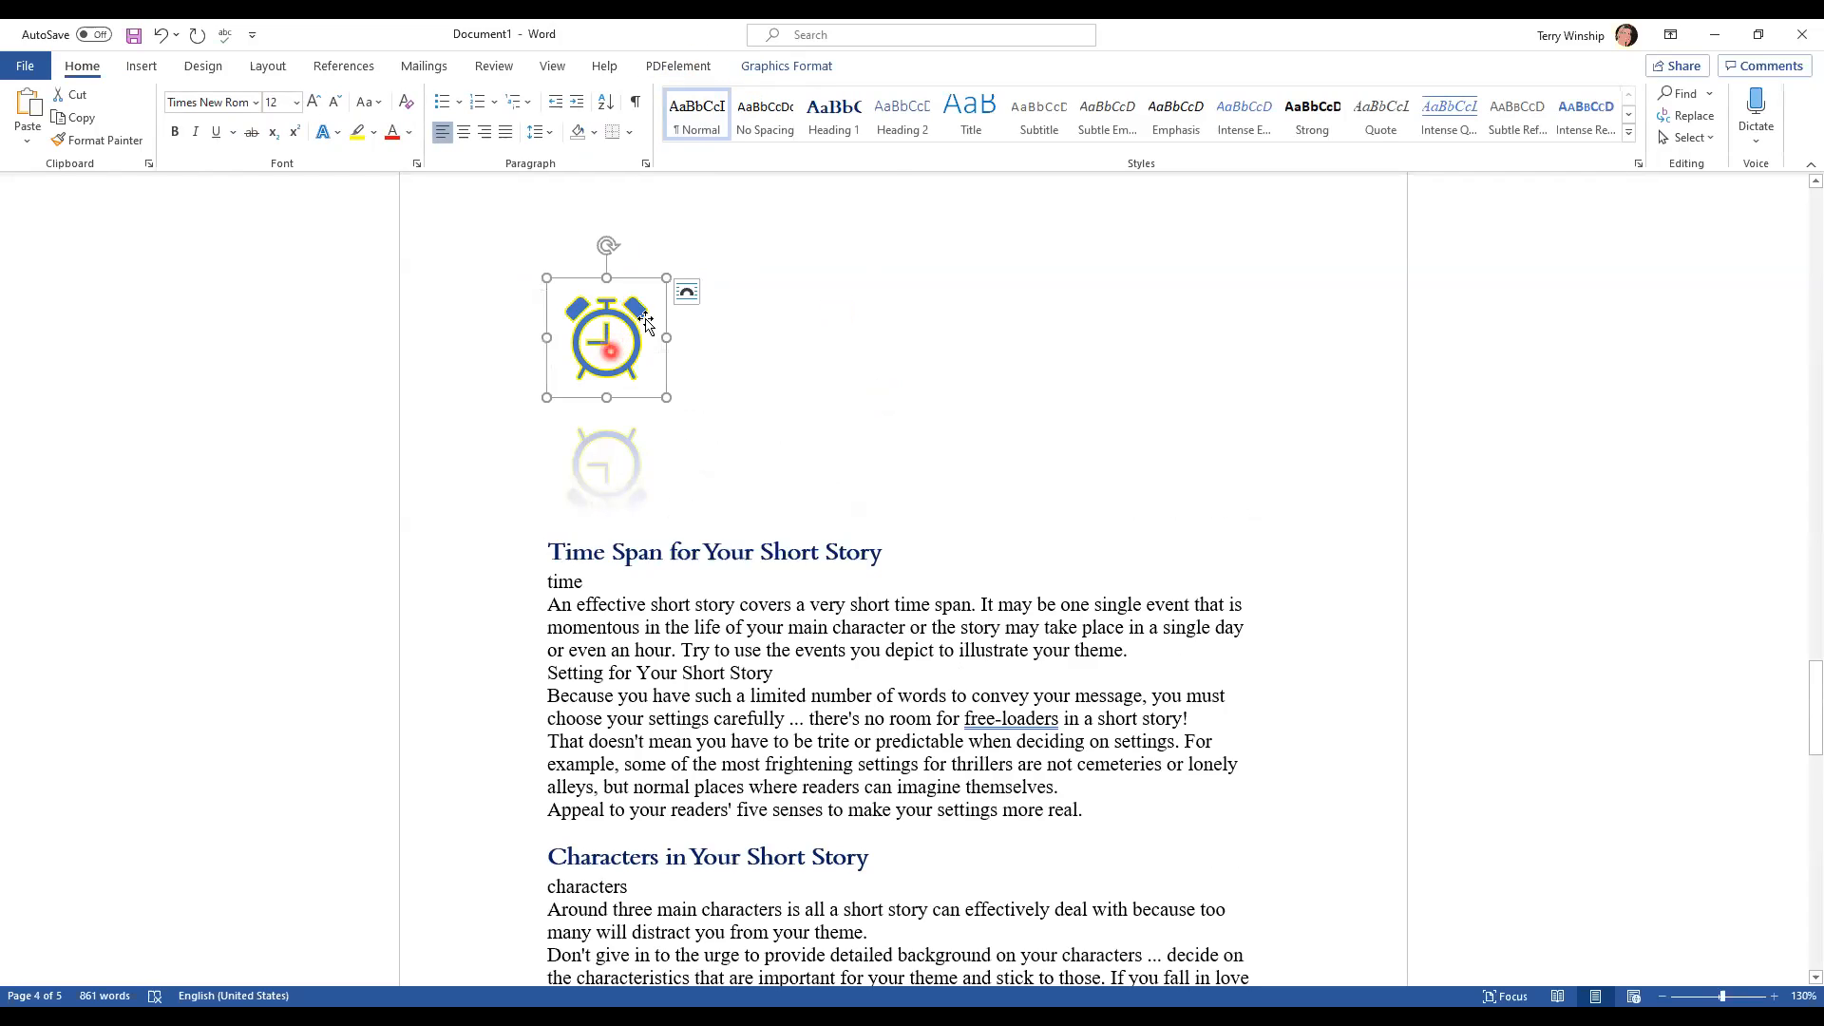
pyautogui.click(789, 66)
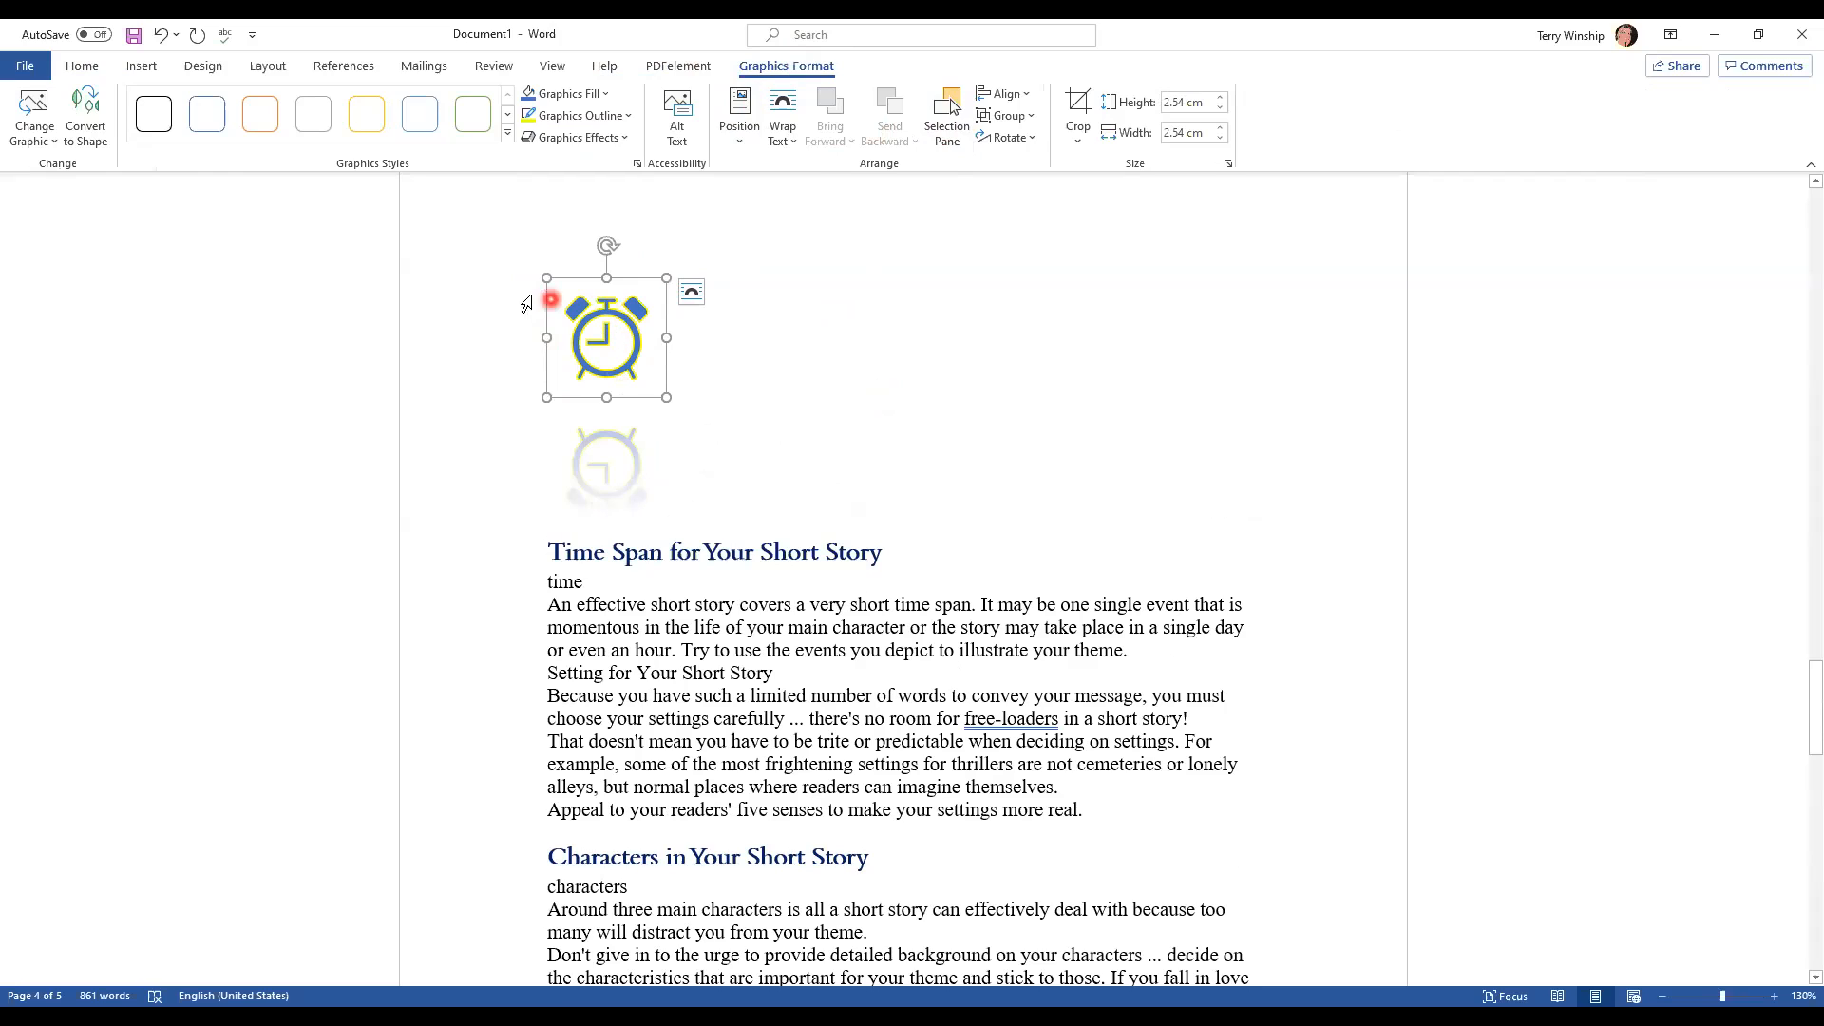
# Show the commands for inserting objects into the document
pyautogui.click(141, 67)
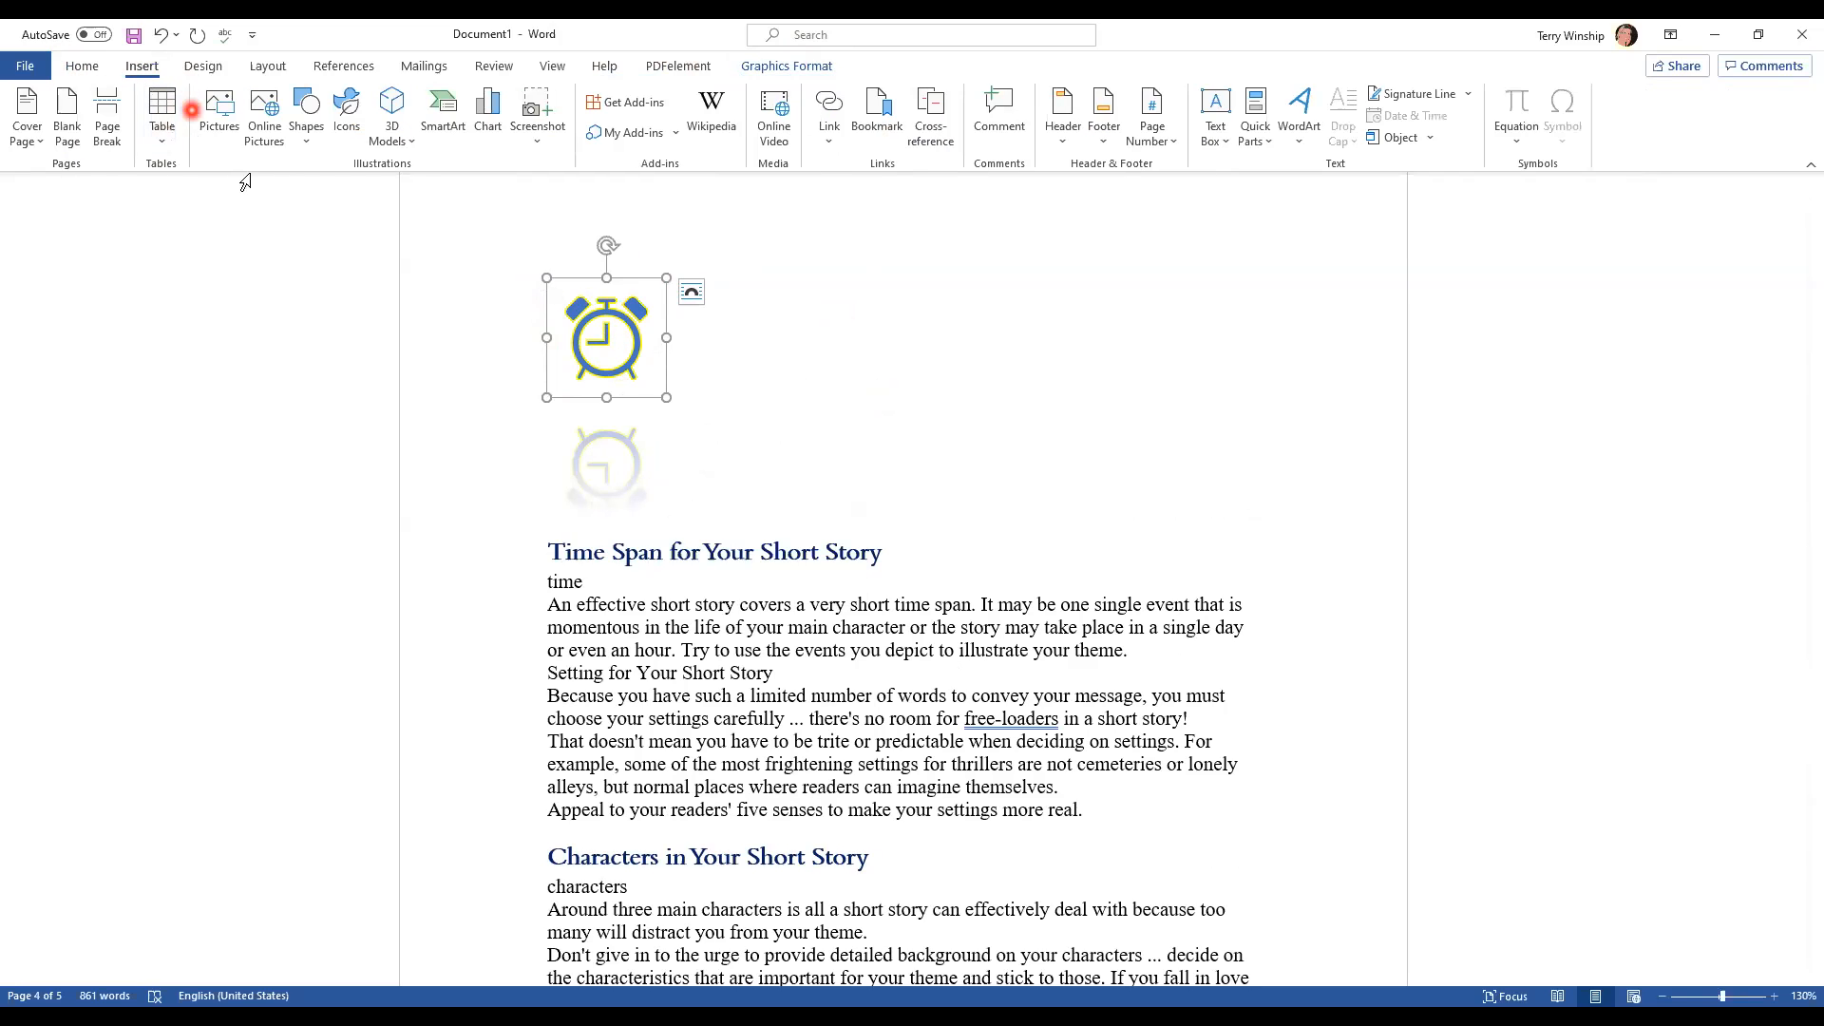